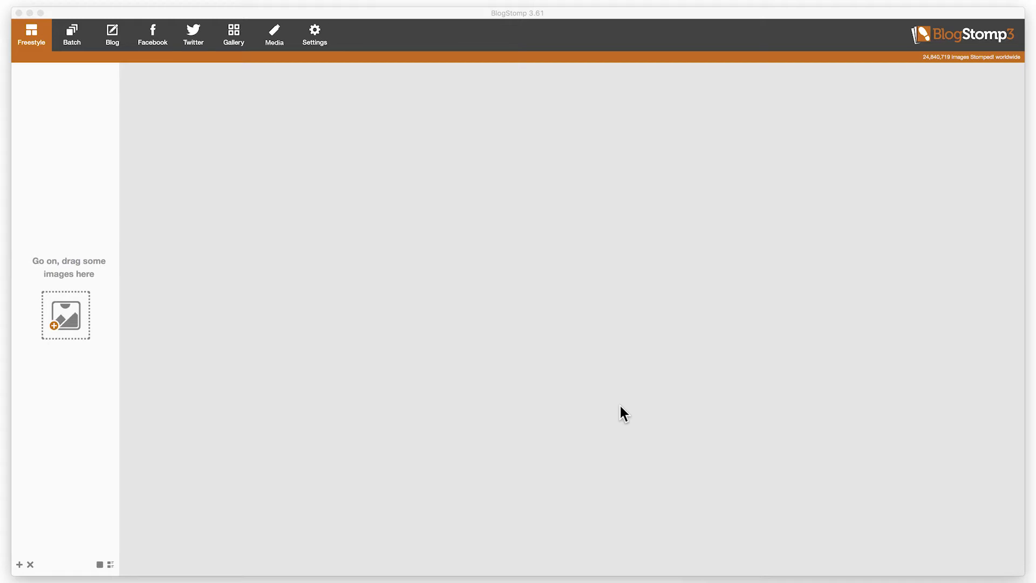
Add a new style in the Styles settings, name it "Watermark Tutorial" and set its image width to 2500
click(322, 36)
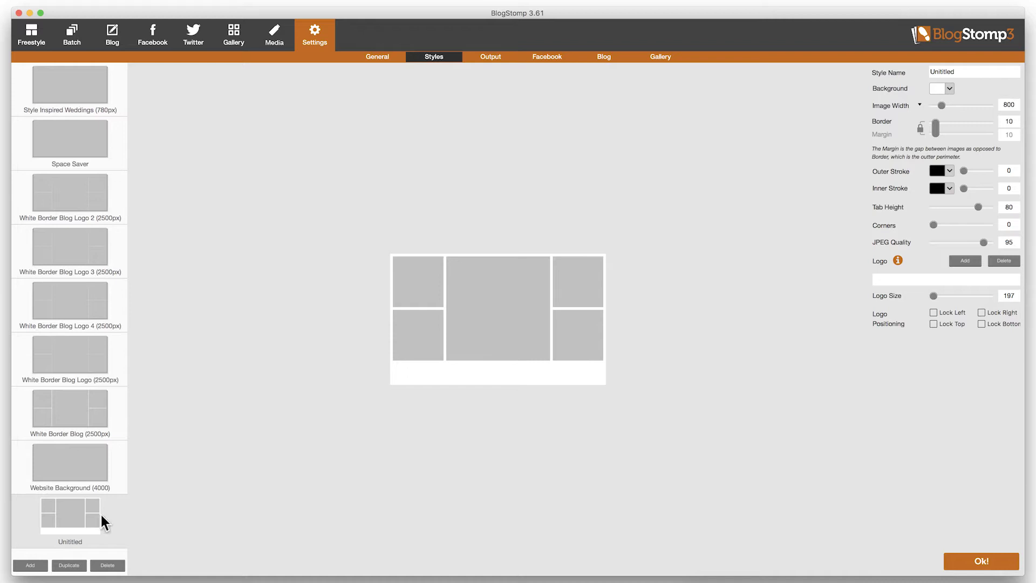
click(30, 567)
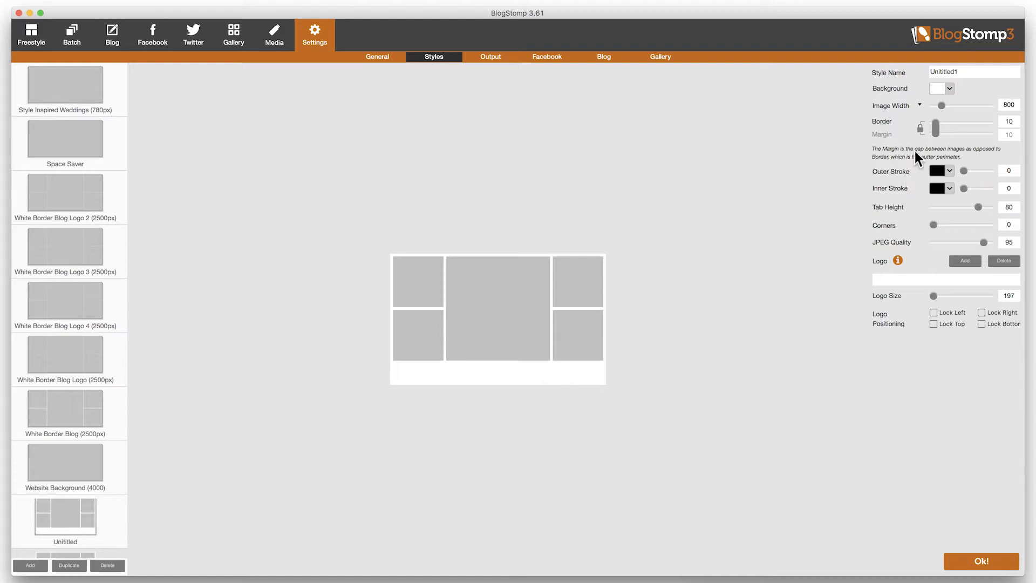
drag(961, 73, 935, 76)
text(Watermark Tutorial)
double_click(1011, 104)
text(2500)
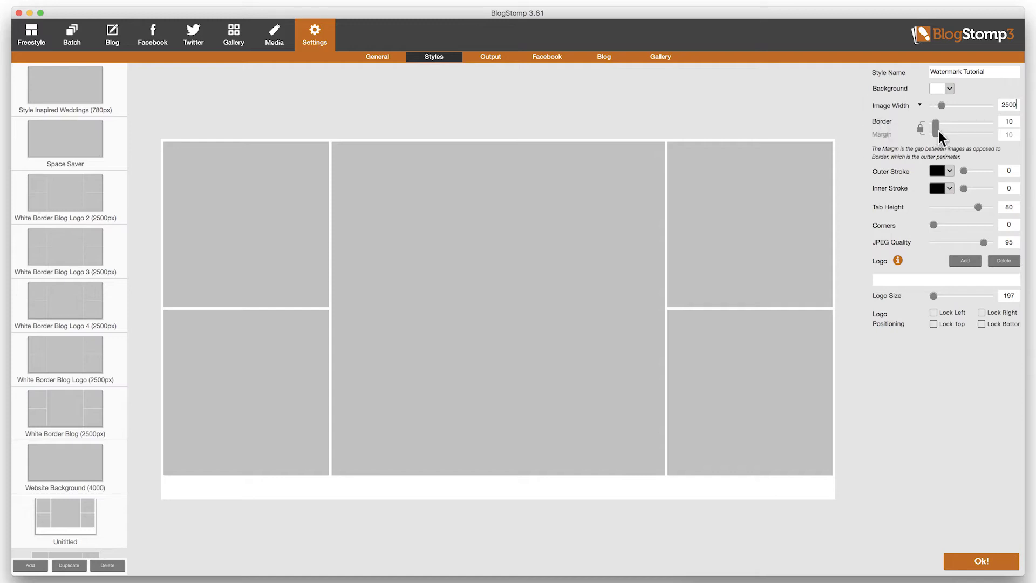
Set the style's border to 0, unlink the margin from the border and leave the margin at 0
mouse_move(938, 131)
mouse_down()
mouse_move(949, 126)
mouse_move(928, 125)
mouse_up()
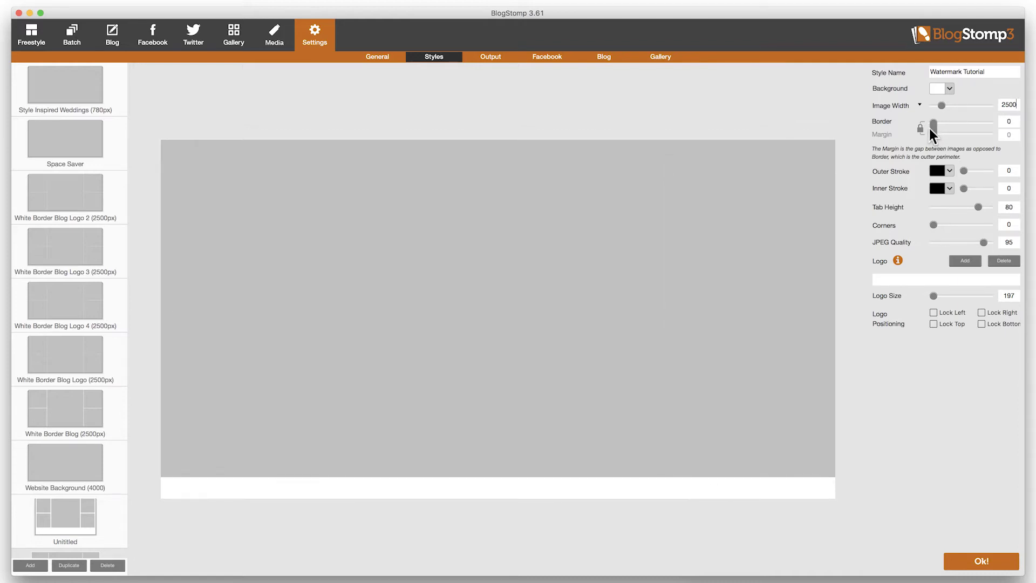
click(921, 129)
drag(935, 133, 949, 134)
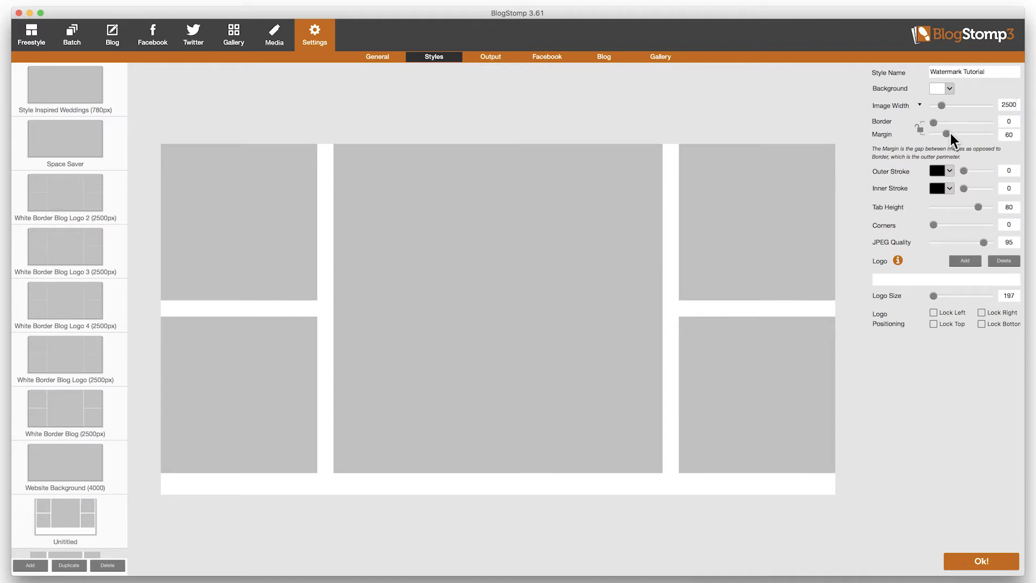
drag(949, 135, 930, 136)
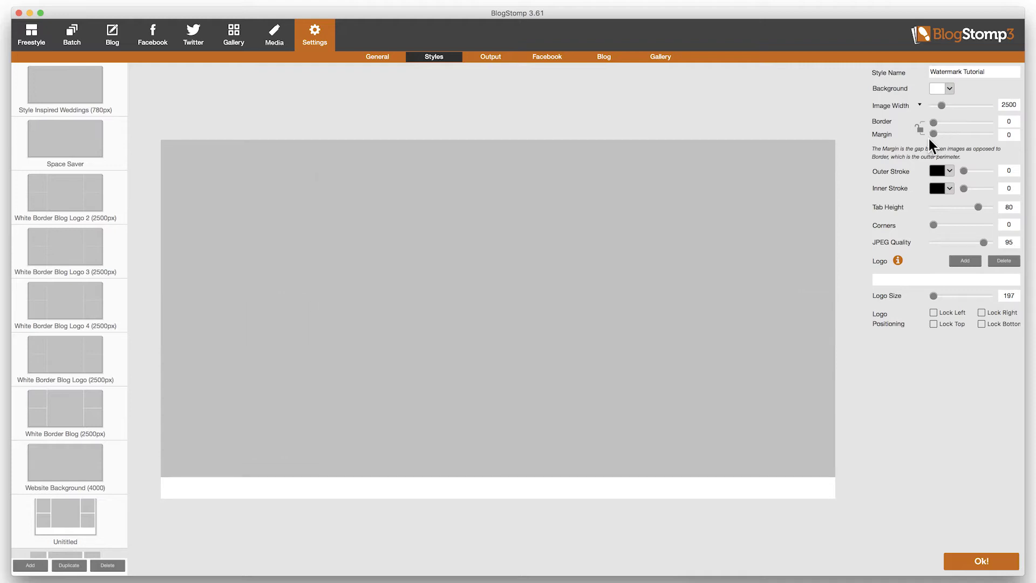
Set the style's tab height to 0 and leave the outer stroke, inner stroke and corners at 0
mouse_move(968, 171)
mouse_down()
mouse_move(977, 174)
mouse_move(966, 169)
mouse_move(972, 189)
mouse_move(963, 187)
mouse_up()
drag(981, 208, 991, 208)
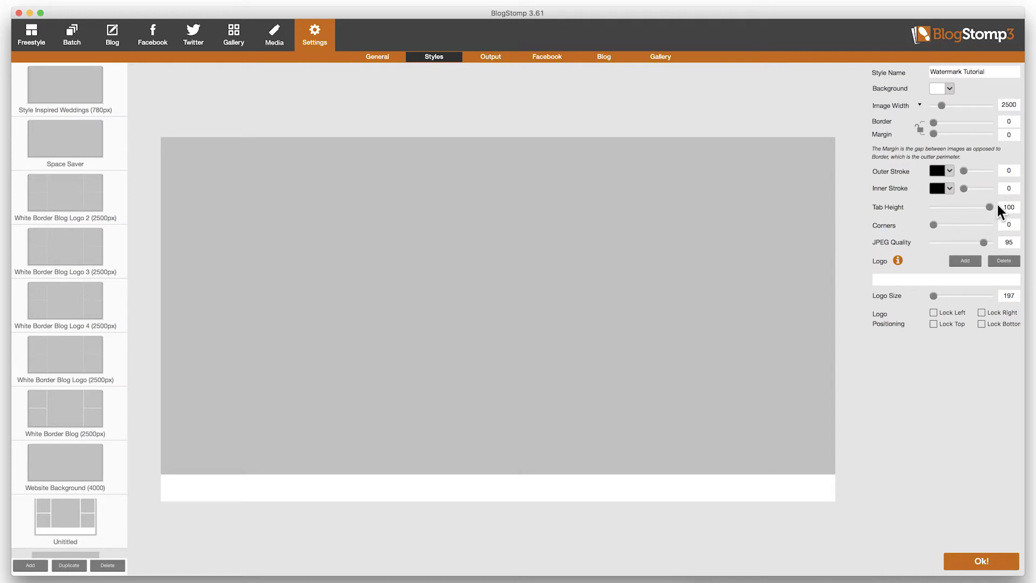
drag(992, 206, 870, 213)
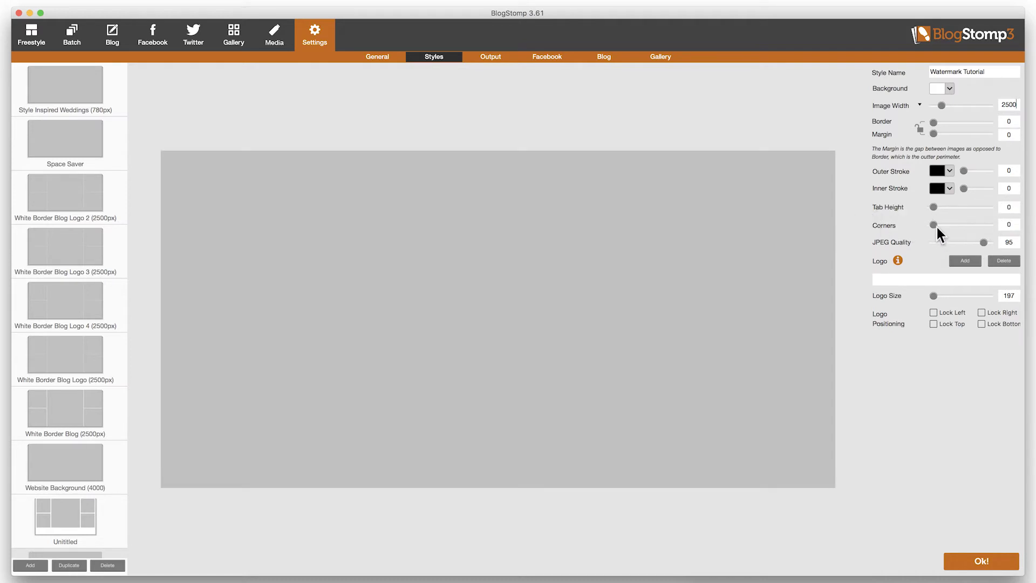
drag(971, 226, 921, 229)
Add the mountain logo PNG ending in "Small-04.png" from the Adventure Logos folder as the style's logo
click(971, 261)
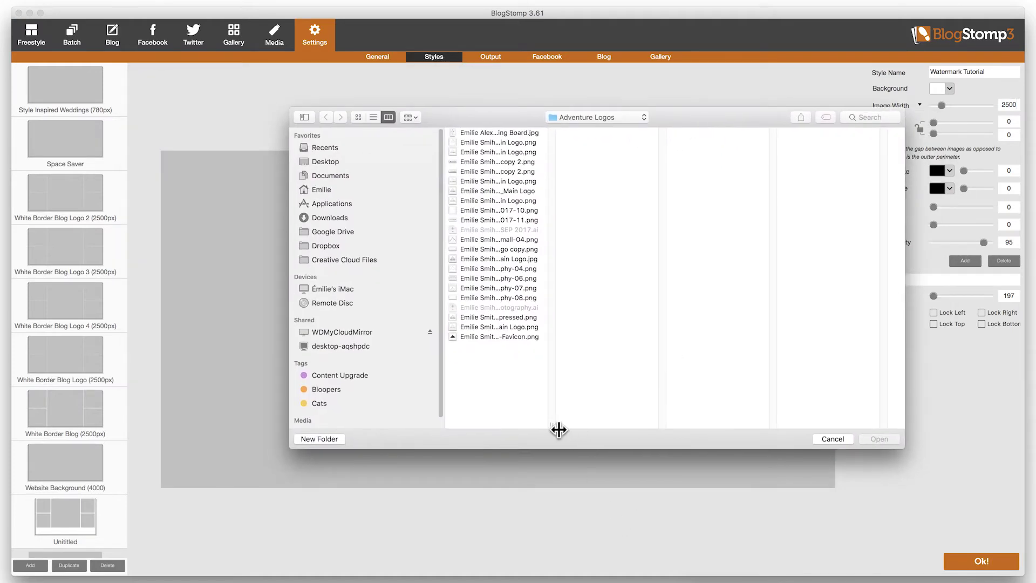
drag(559, 430, 810, 397)
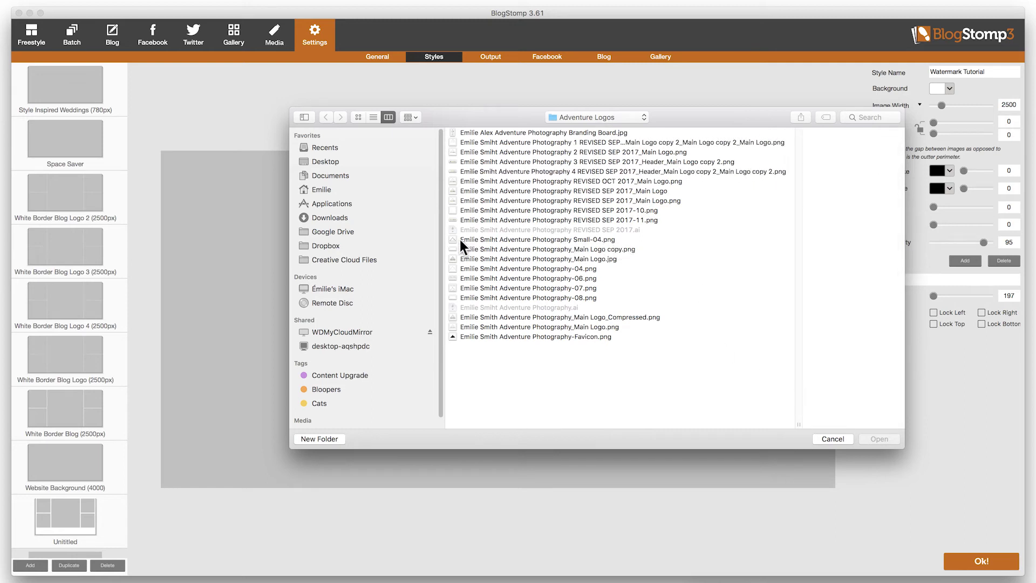
click(598, 243)
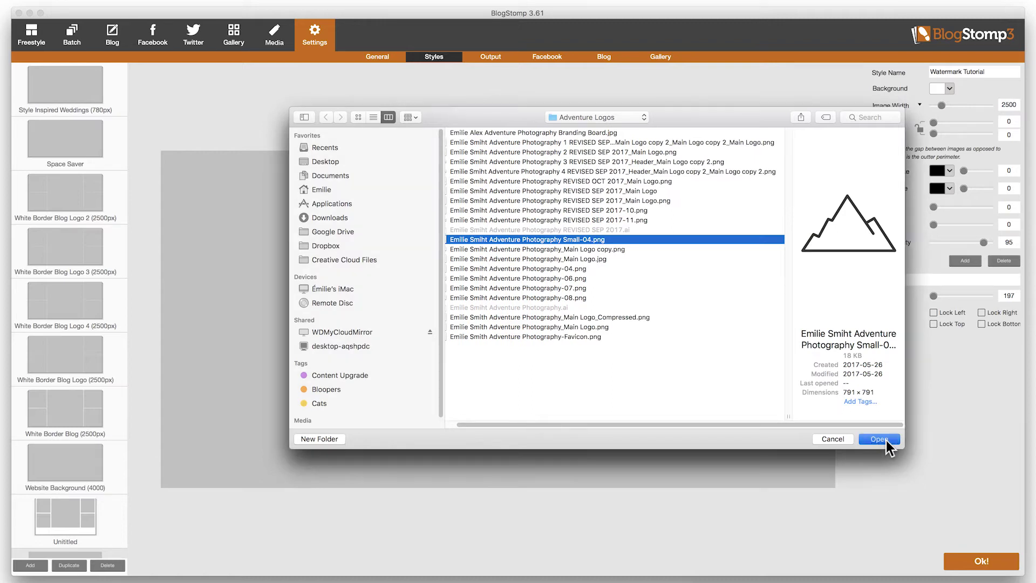
click(878, 439)
Reduce the logo size to 197 and place it in the image's lower-left corner, about 6.8% across and 89.2% down
drag(564, 362, 683, 338)
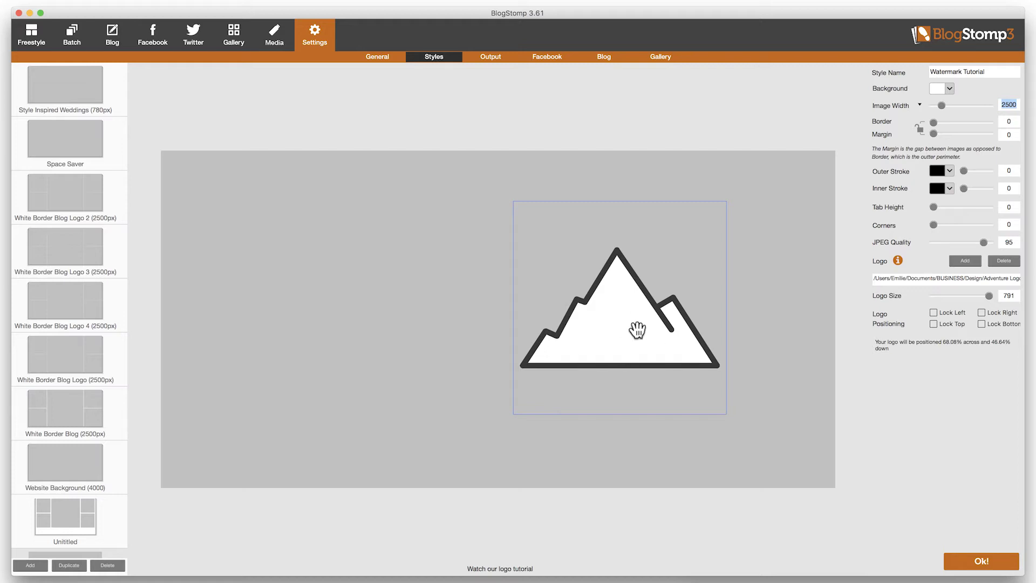
mouse_move(648, 375)
mouse_down()
mouse_move(680, 358)
mouse_move(645, 374)
mouse_up()
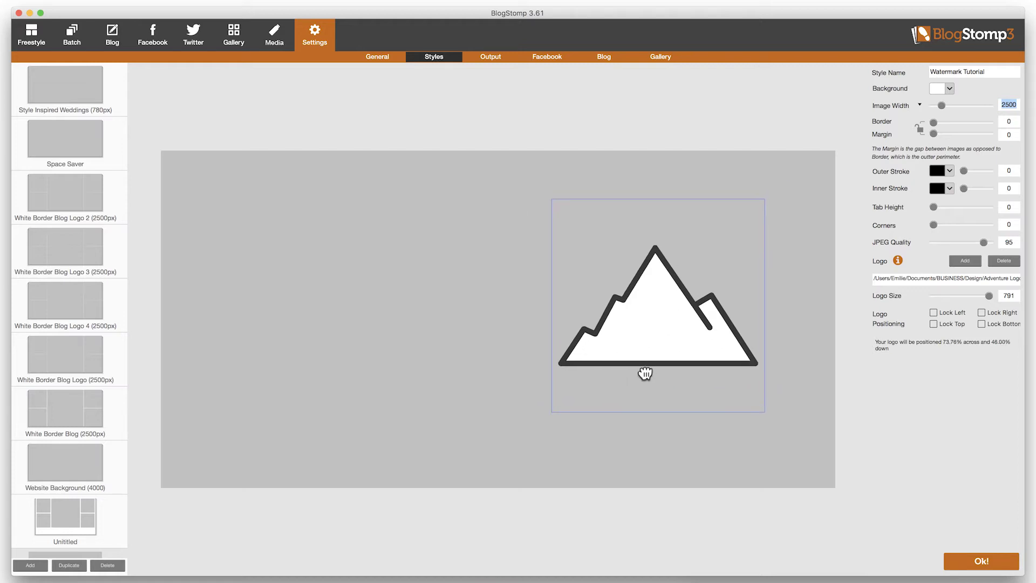
drag(989, 295, 930, 297)
drag(664, 310, 217, 466)
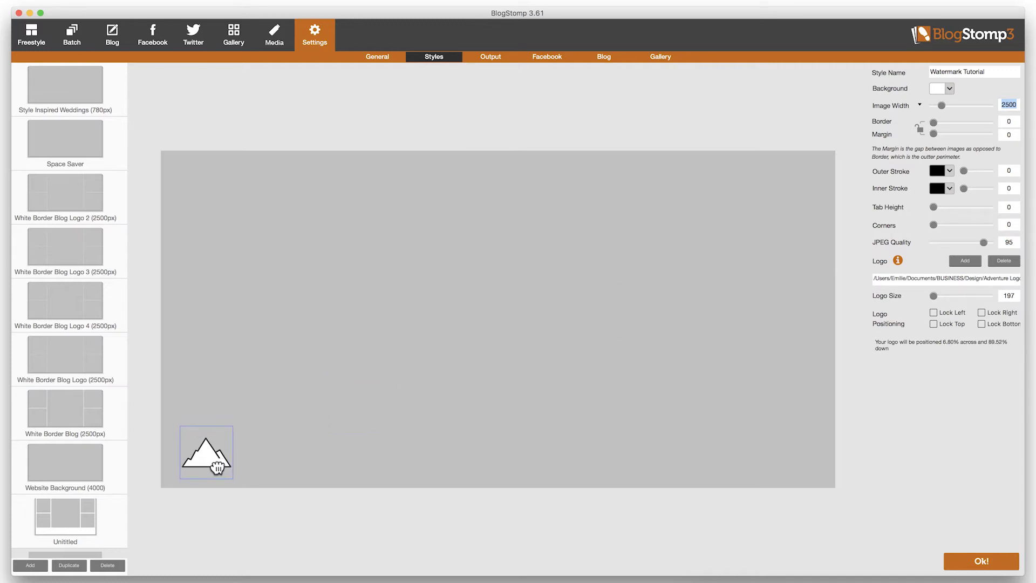
drag(218, 467, 218, 467)
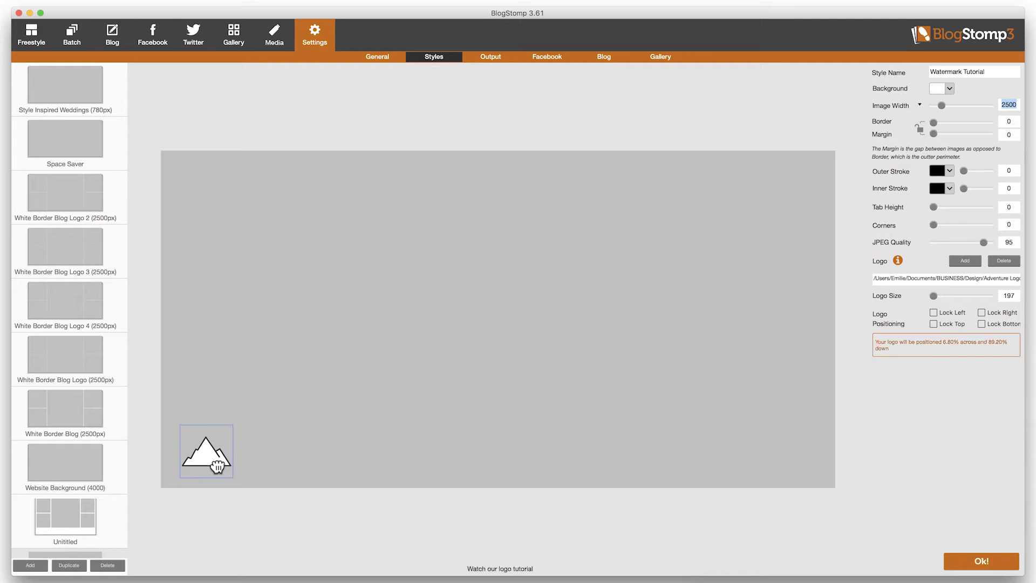
Lock the logo's position to the left and bottom edges and save the style settings
click(934, 312)
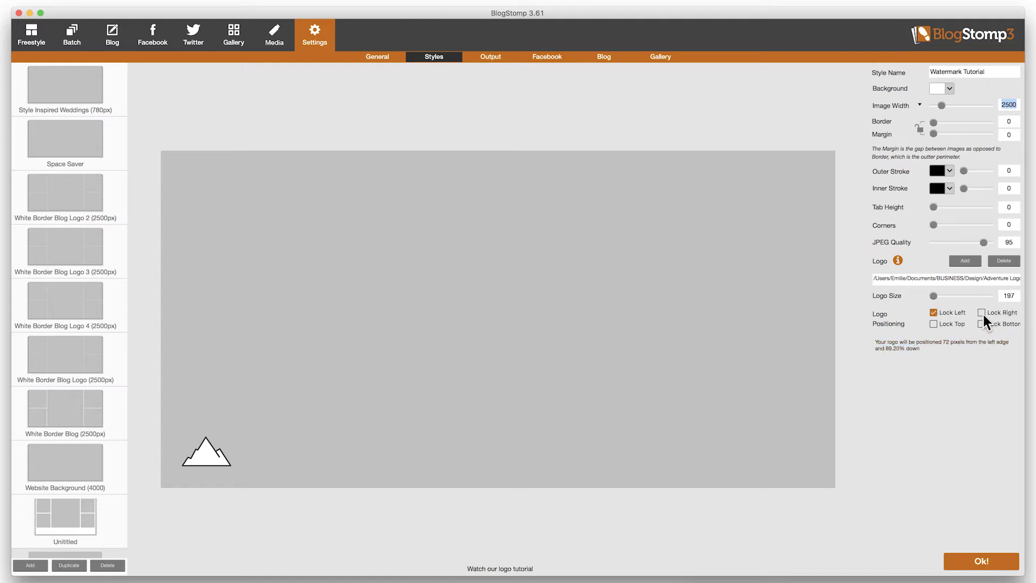
click(982, 324)
click(993, 565)
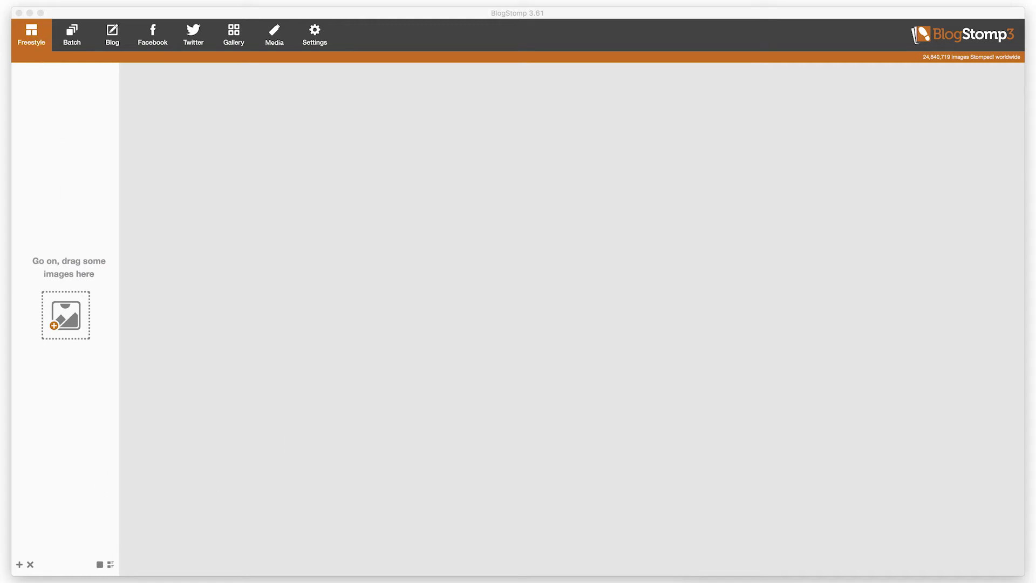
Switch to Finder and import photos 0376, 0379, 0380, 0381, 0382 and 0384 from the edited wedding folder into BlogStomp's image list
key(super+Tab)
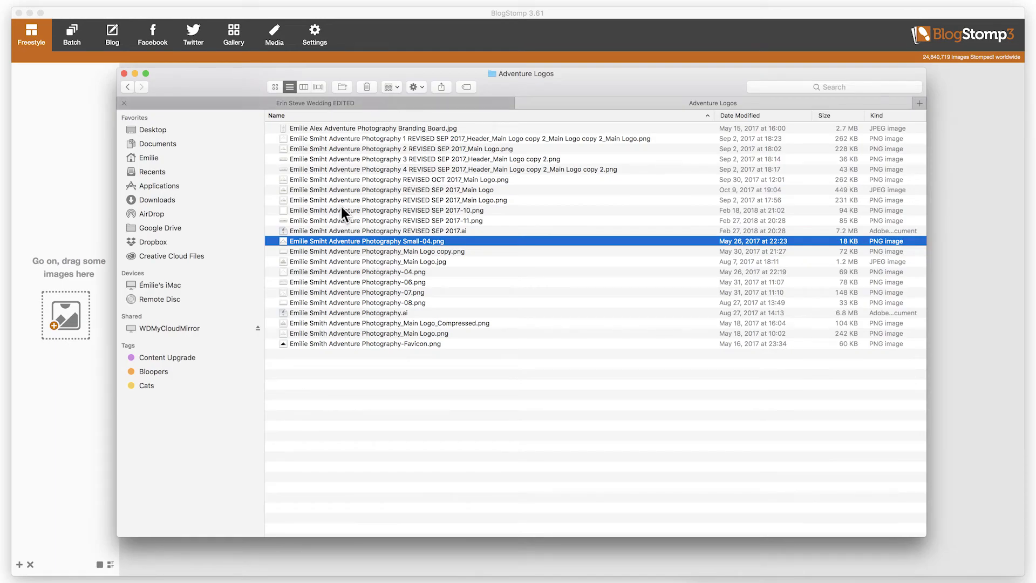
key(ctrl+shift+Tab)
click(303, 195)
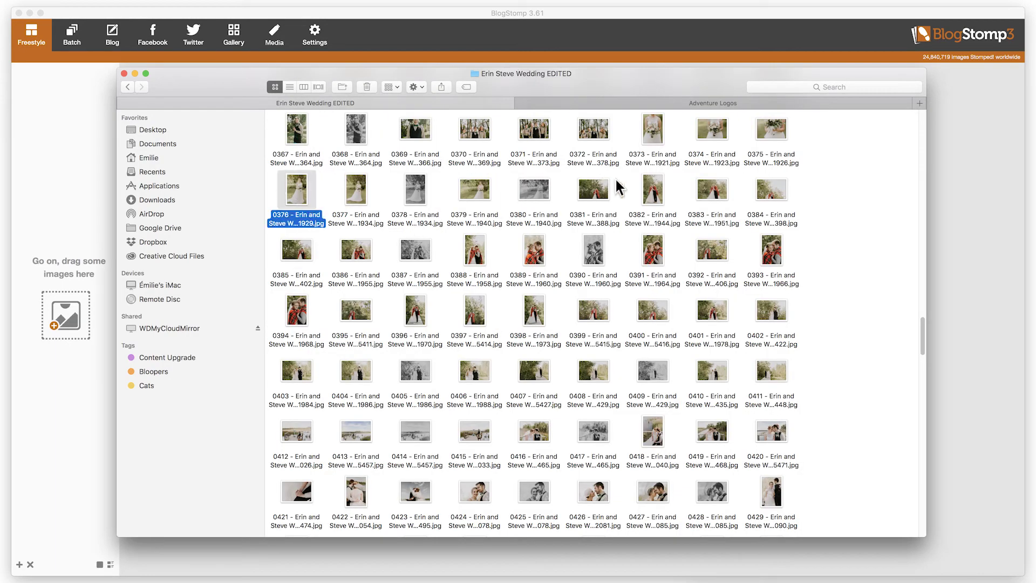
super+click(773, 194)
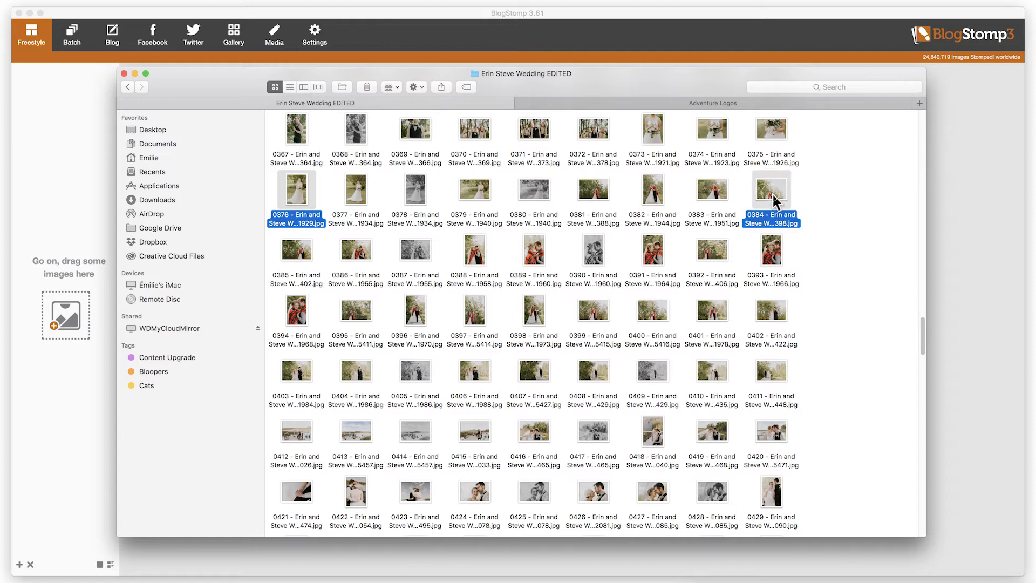
super+click(656, 192)
super+click(599, 197)
super+click(543, 192)
super+click(465, 213)
drag(465, 212, 80, 268)
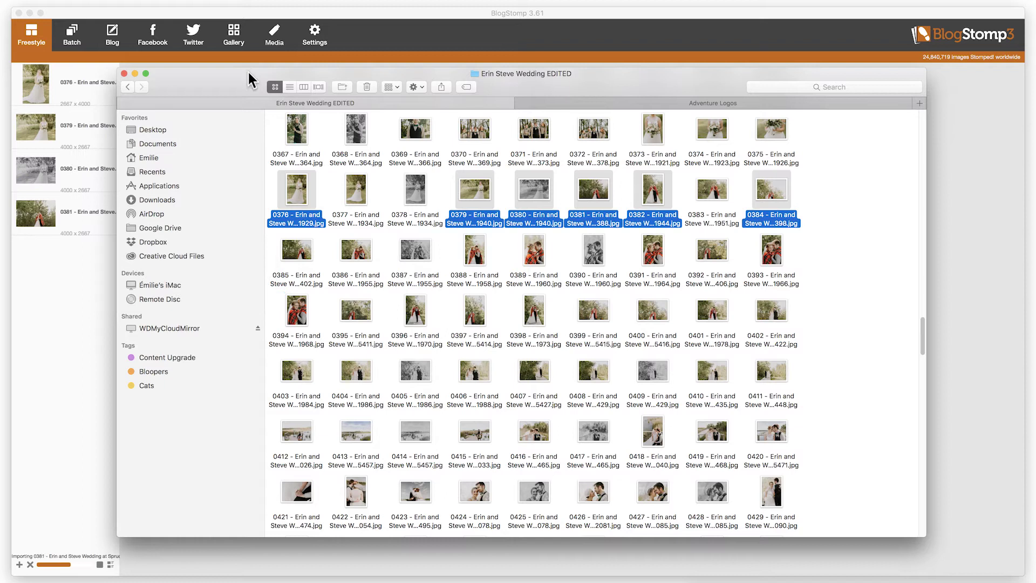
drag(231, 91, 329, 104)
click(181, 89)
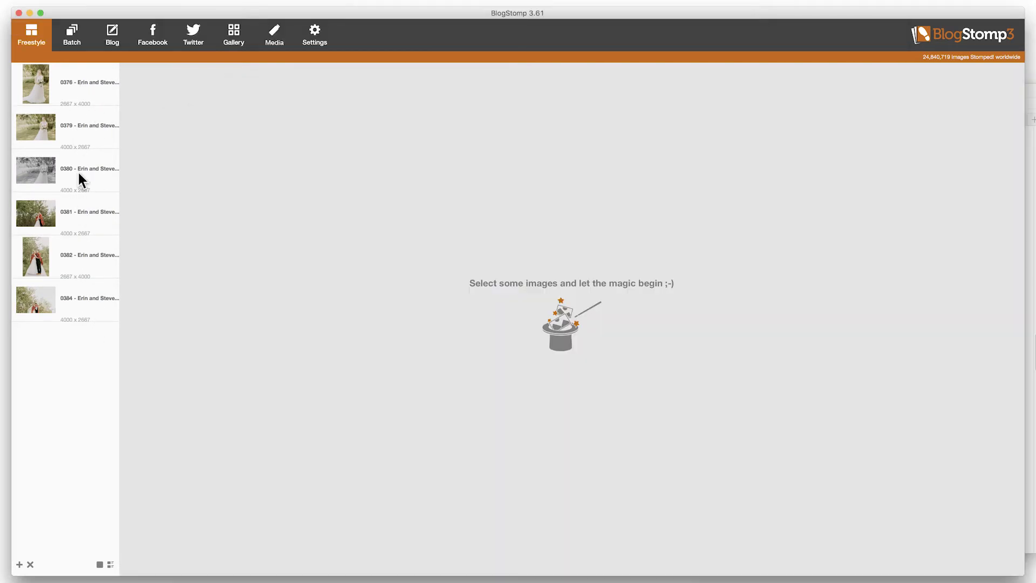
Load photo 0379 with the Watermark Tutorial style and nudge its logo slightly up and to the left
click(46, 126)
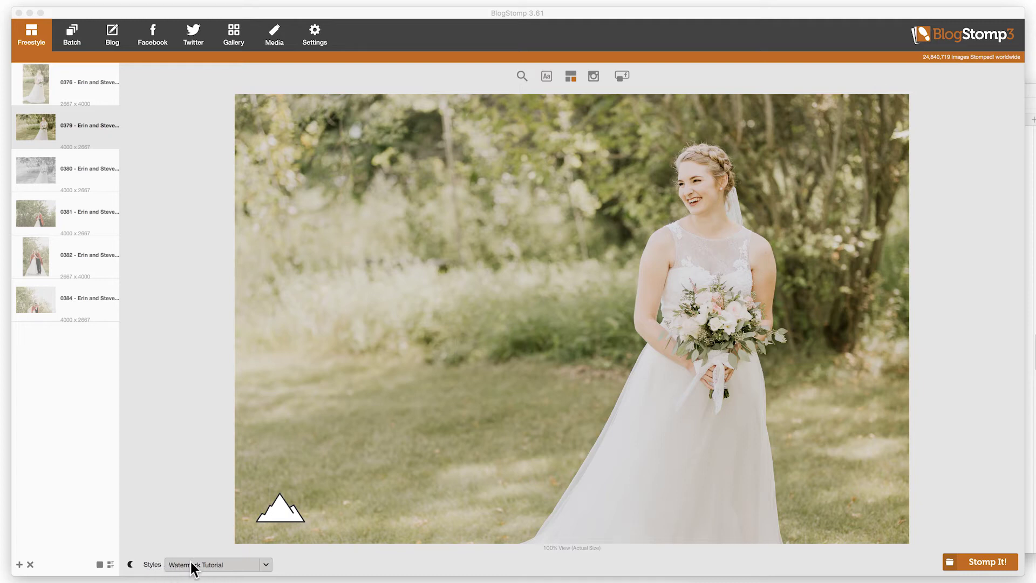
click(239, 567)
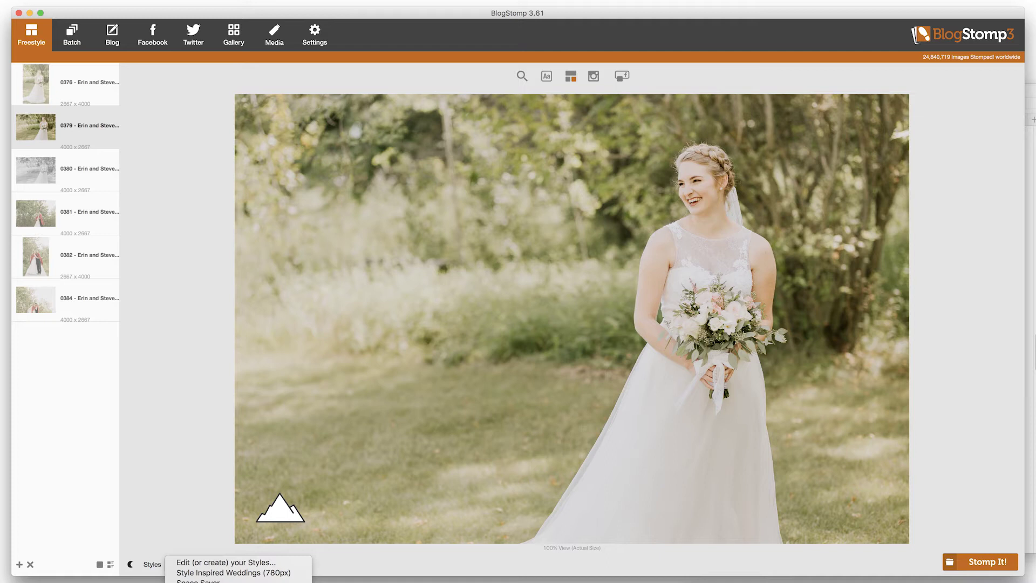
key(Escape)
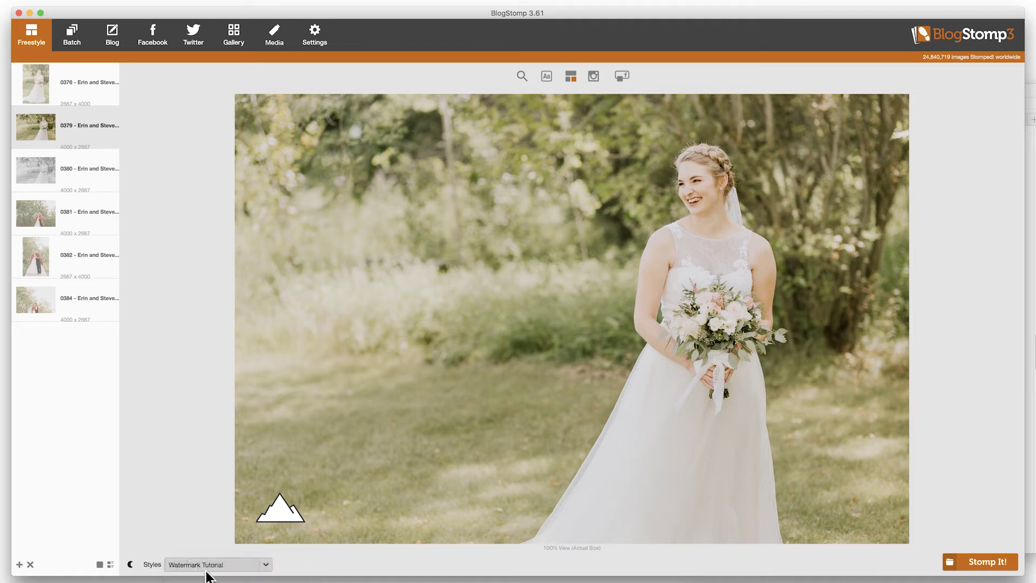
mouse_move(279, 524)
mouse_move(297, 521)
mouse_down()
mouse_move(340, 513)
mouse_move(287, 513)
mouse_move(299, 519)
mouse_up()
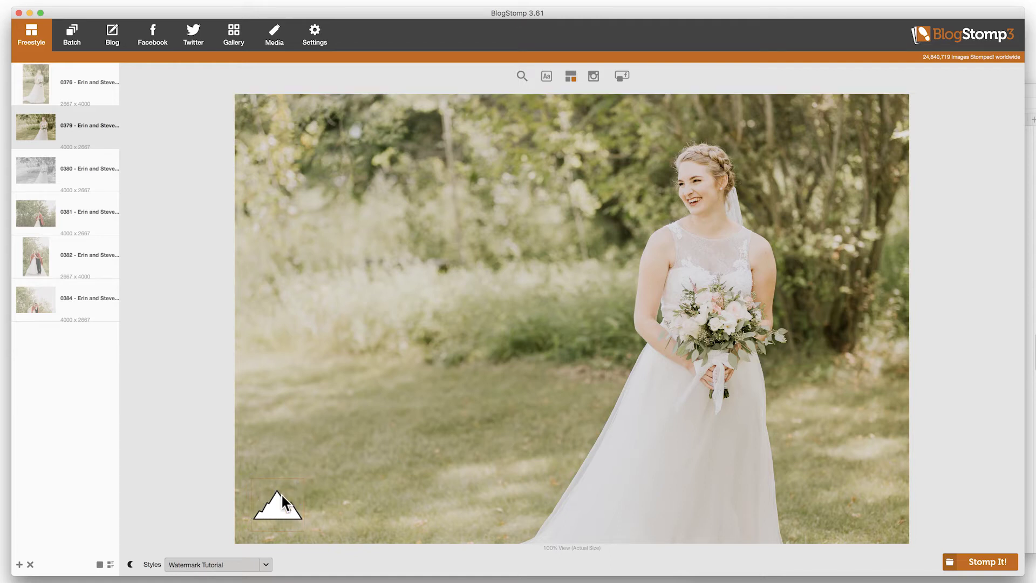
Stomp photo 0379 with its watermark and remove it from the image list
click(999, 568)
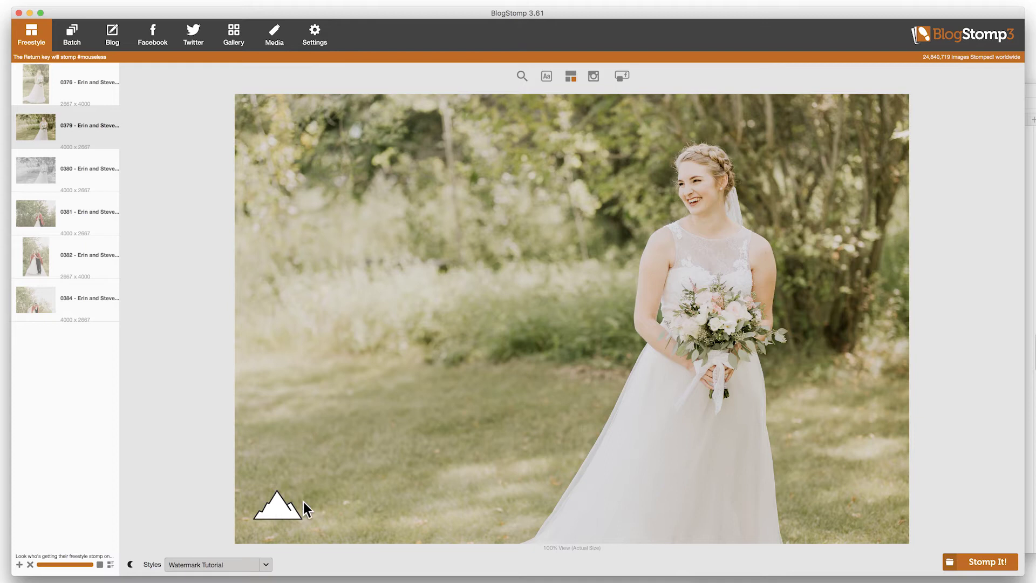
key(BackSpace)
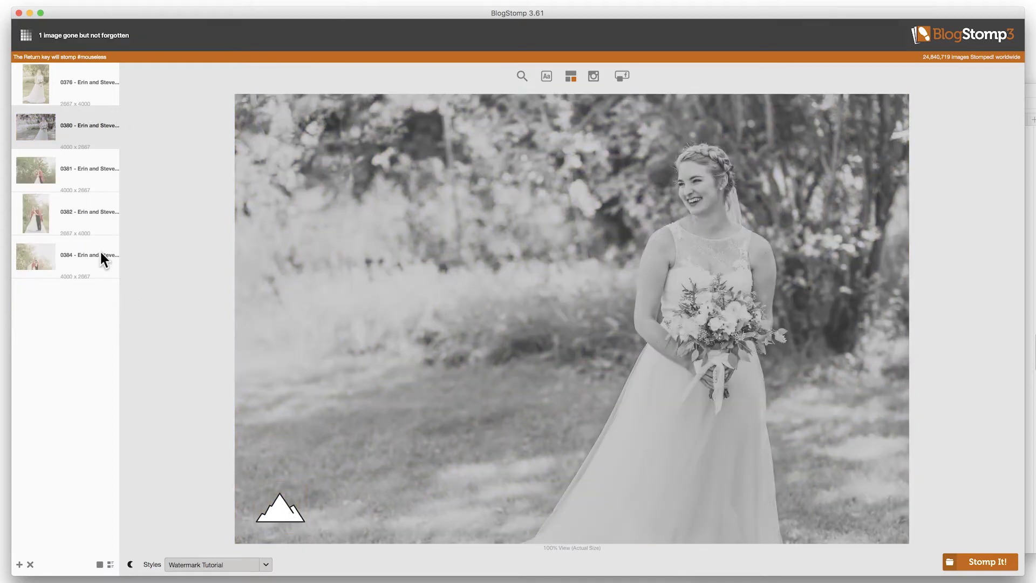
Preview the watermark on photos 0381 and 0376, and stomp the remaining images in Batch mode with the Watermark Tutorial style
click(46, 176)
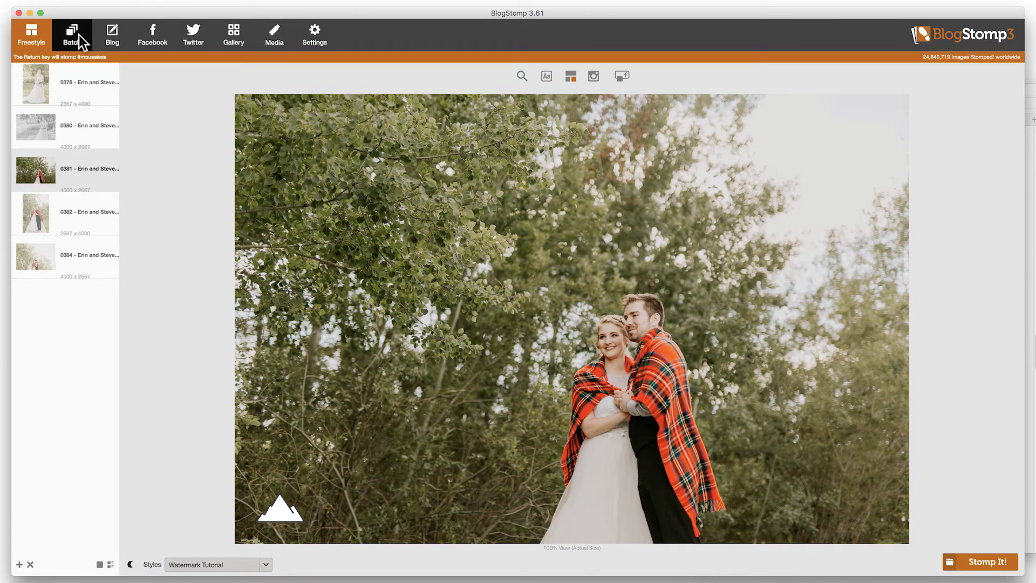
click(78, 38)
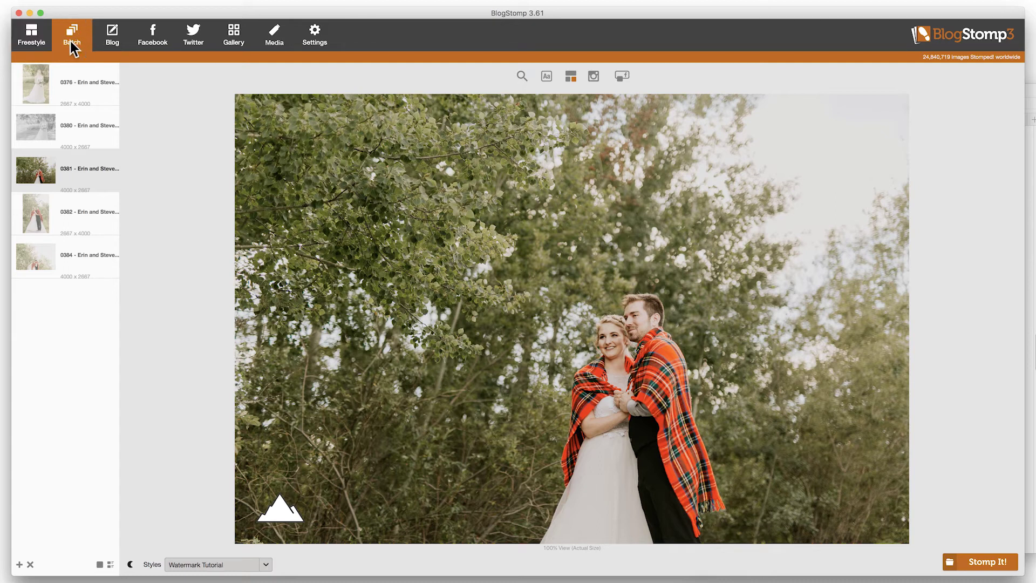
click(46, 96)
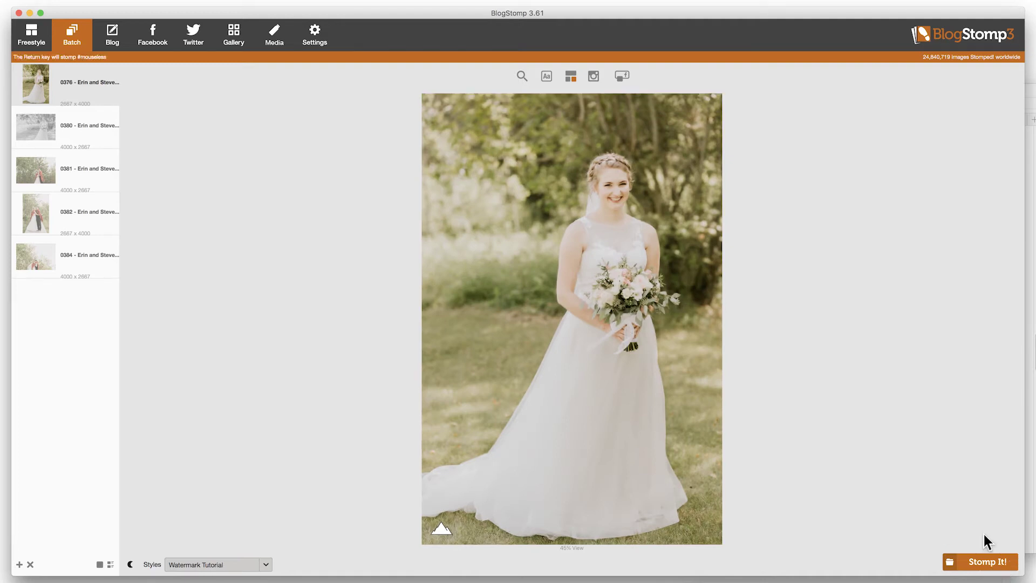
click(993, 566)
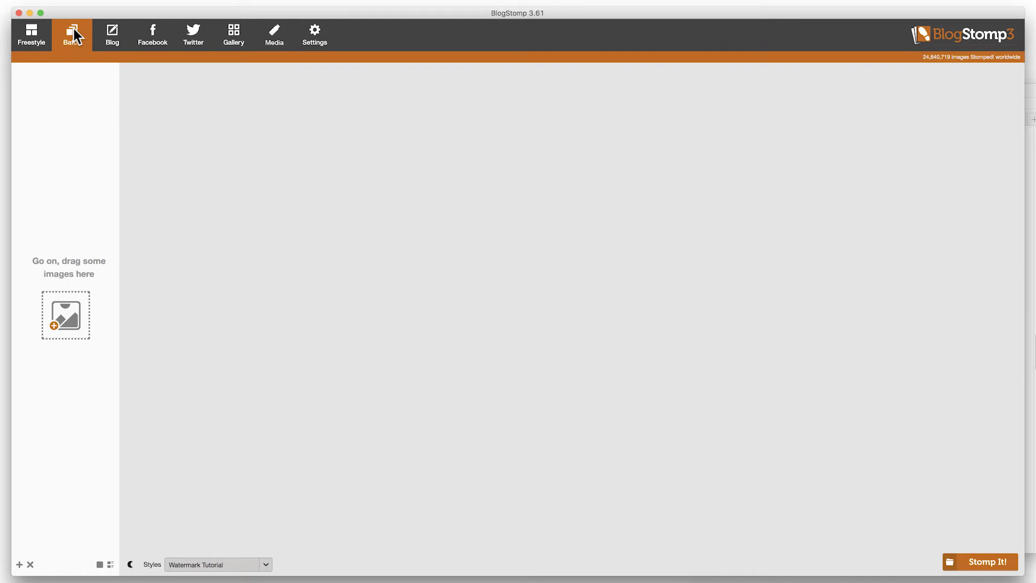
click(1005, 563)
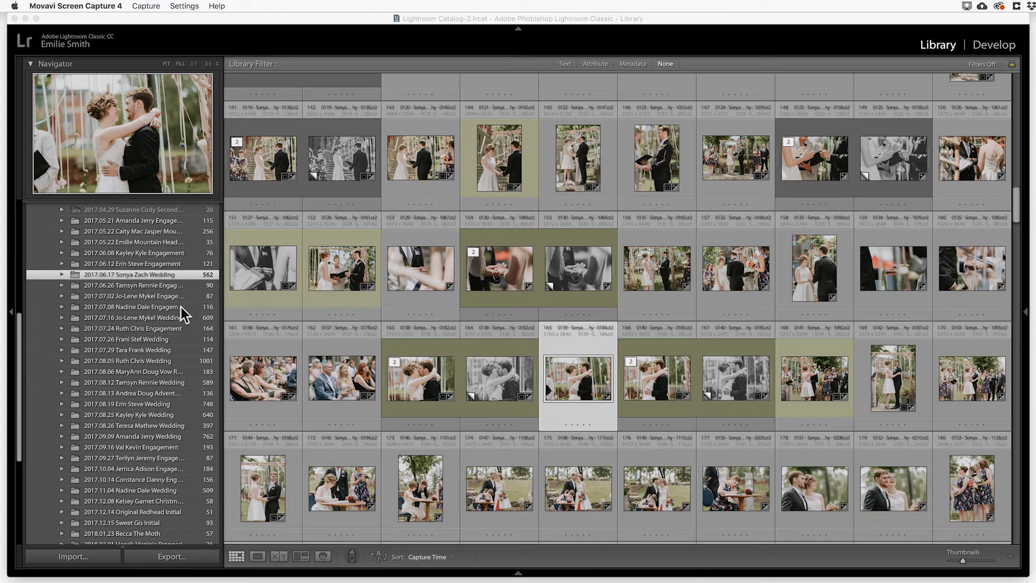
Switch to Lightroom Classic and open the Watermark Editor for the selected wedding photo
click(487, 319)
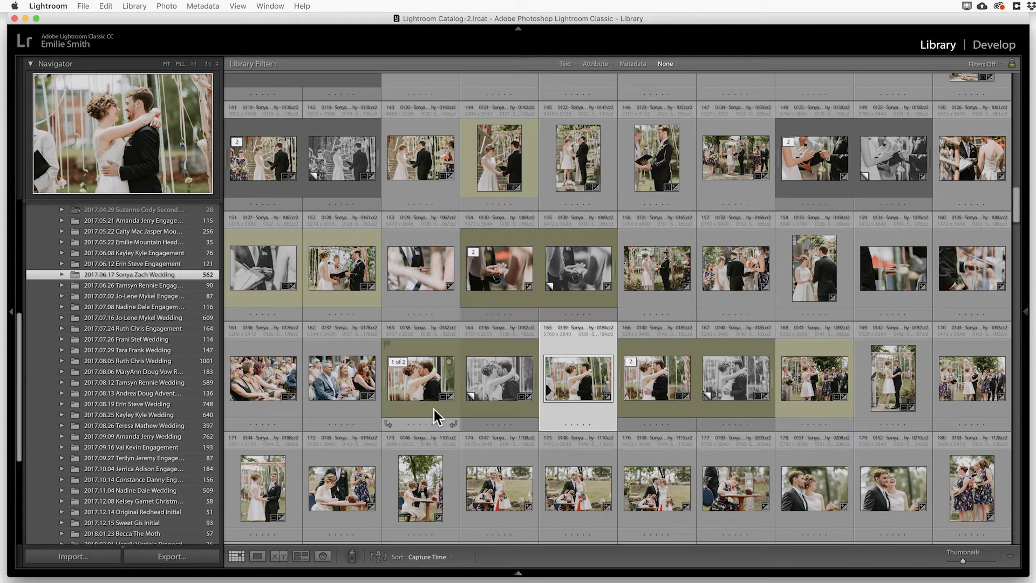
mouse_move(517, 312)
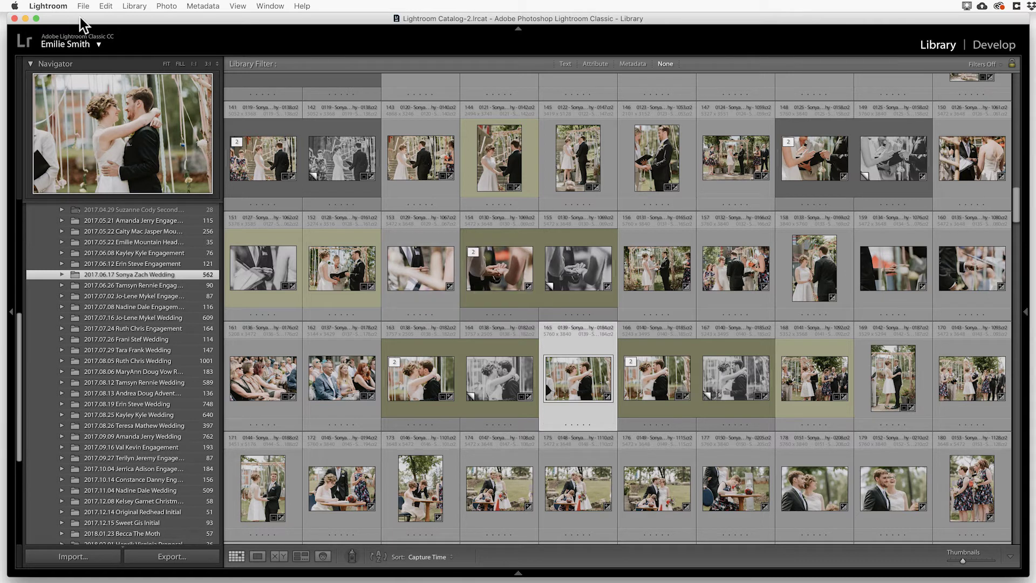
click(46, 6)
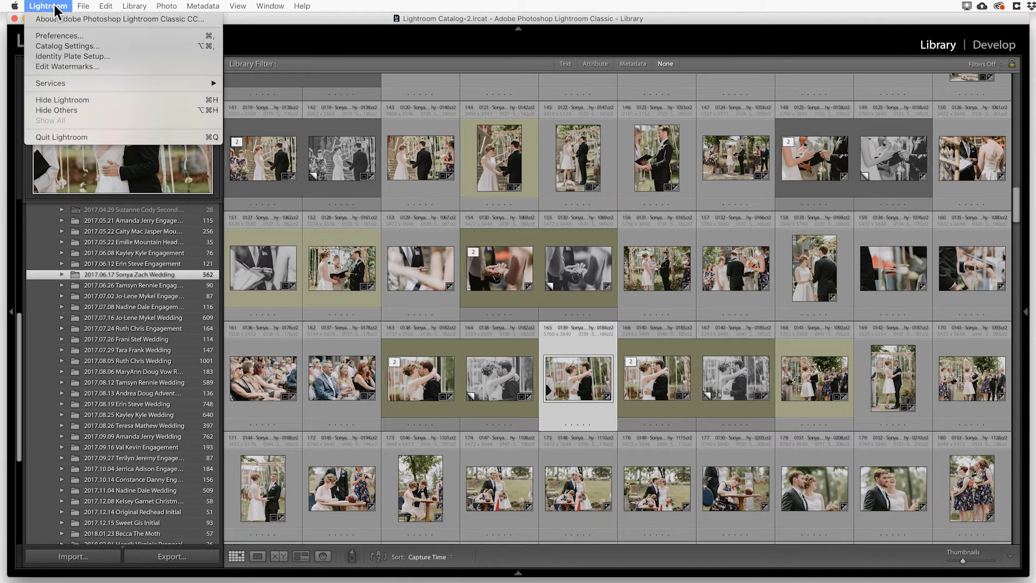
click(86, 67)
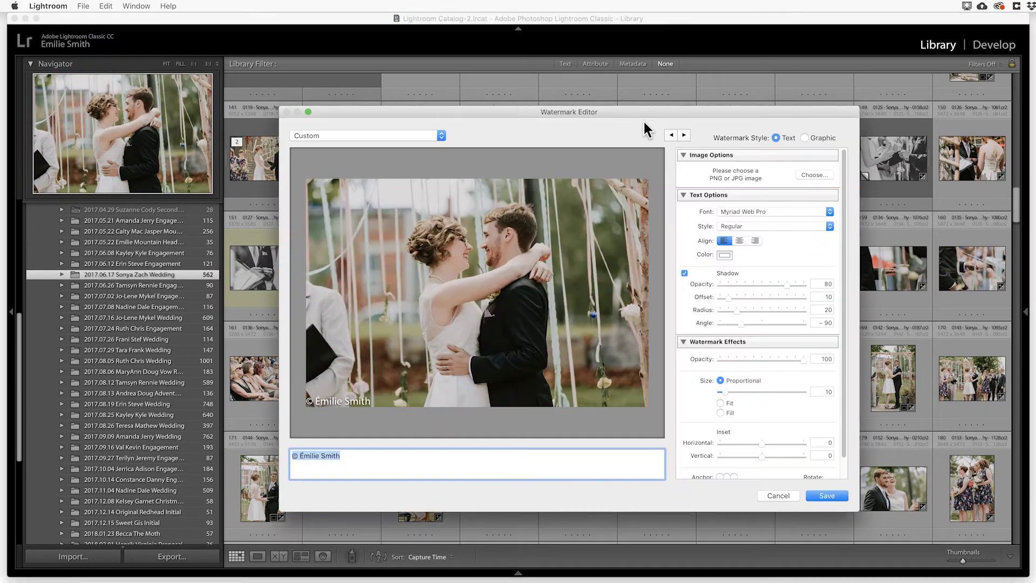
drag(649, 113, 672, 96)
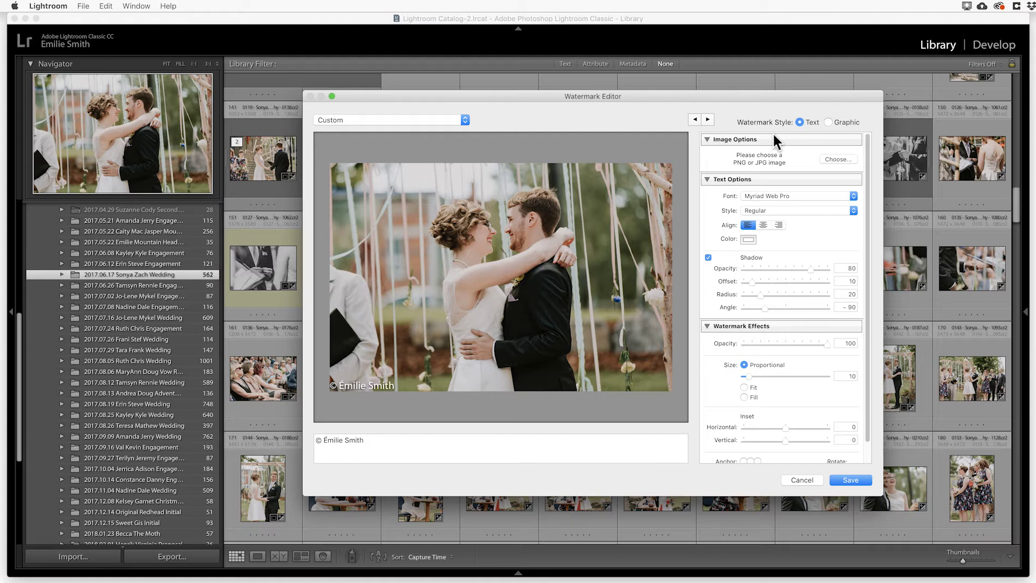
click(830, 121)
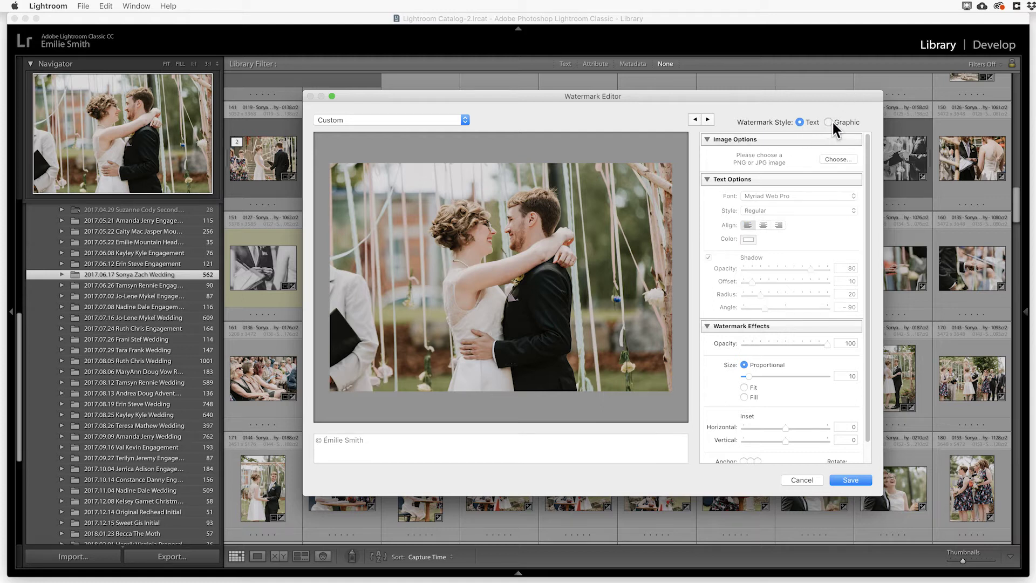
click(818, 433)
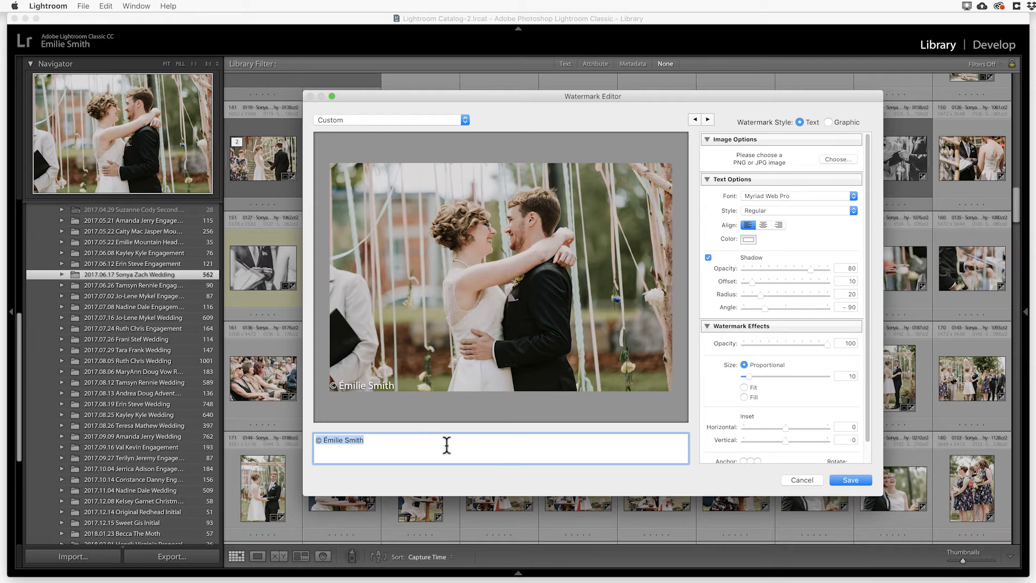
drag(579, 99, 597, 95)
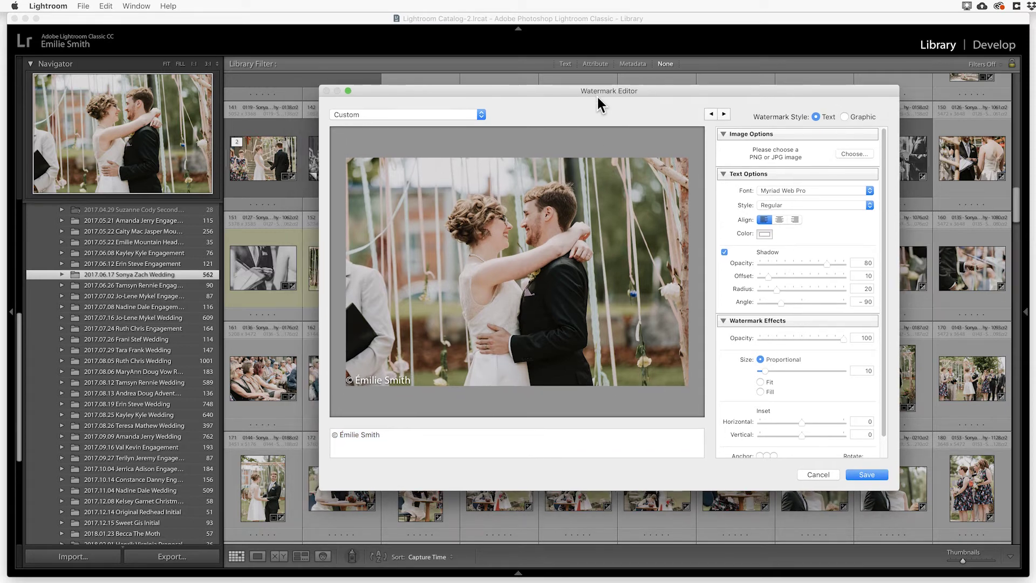
click(409, 444)
click(408, 443)
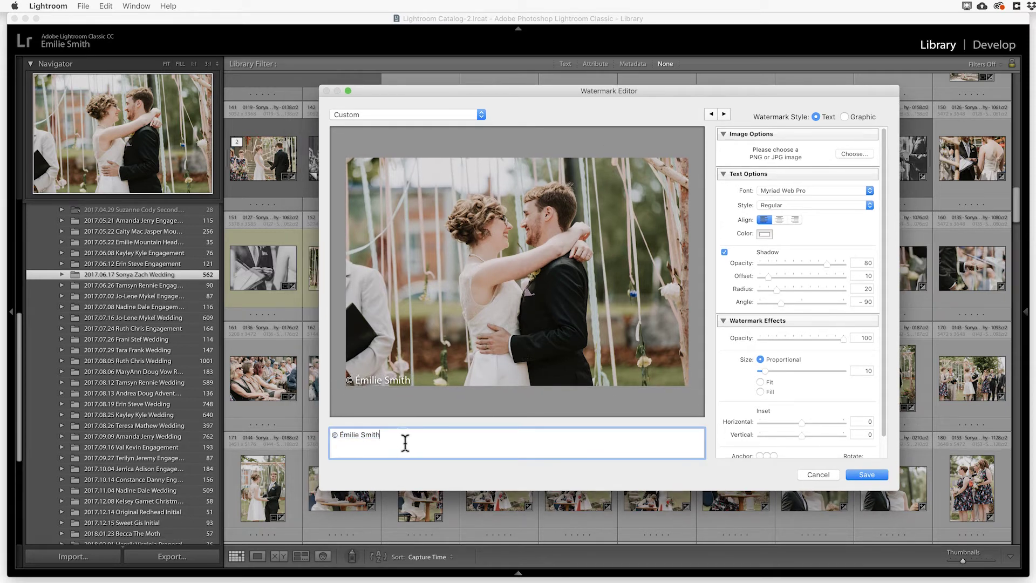
drag(423, 444, 350, 442)
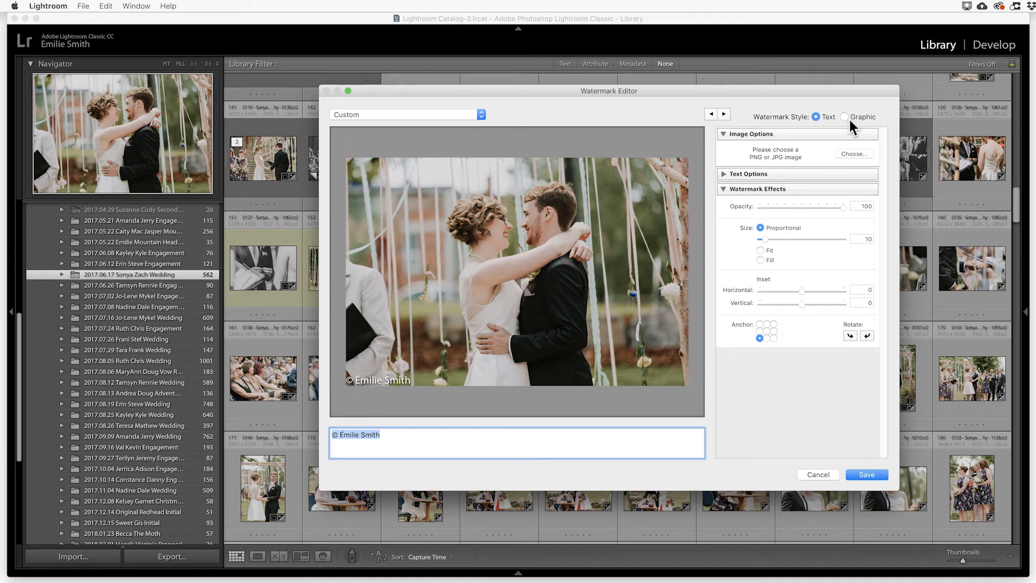
Change the watermark style to Graphic and load the logo image ending in REVISED SEP 2017-11.png from the Adventure Logos folder
click(844, 117)
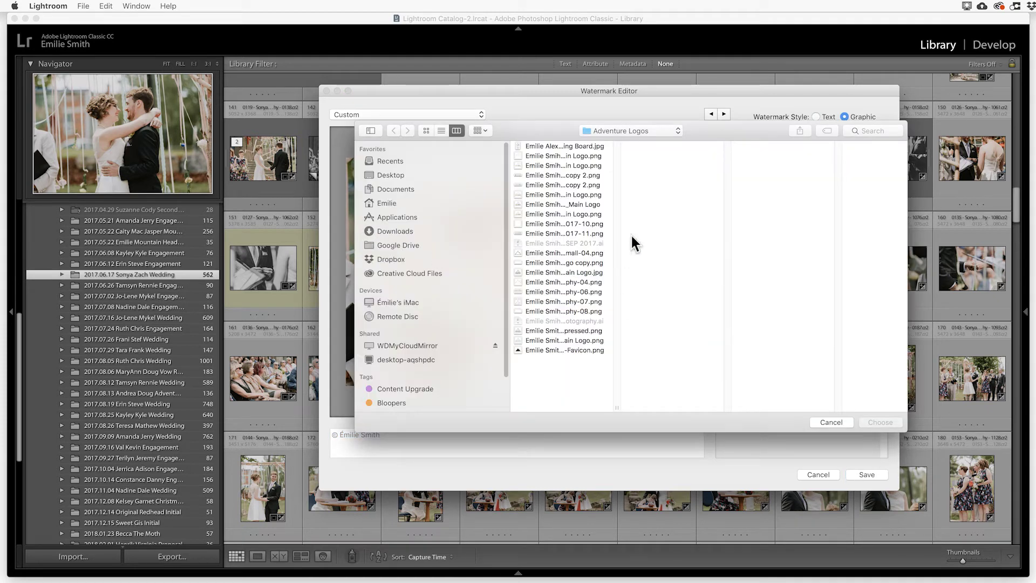
drag(617, 409, 785, 408)
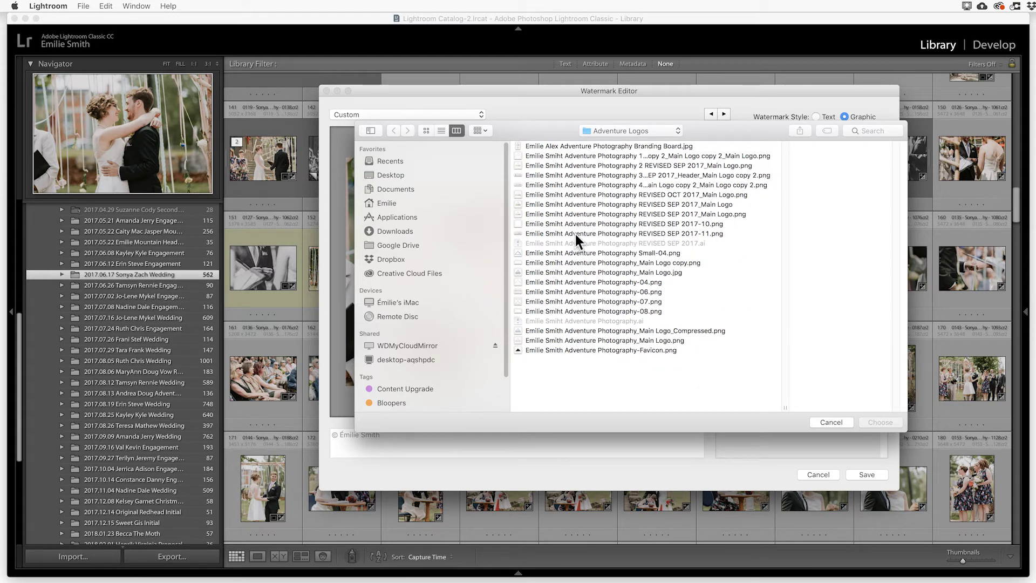
click(523, 233)
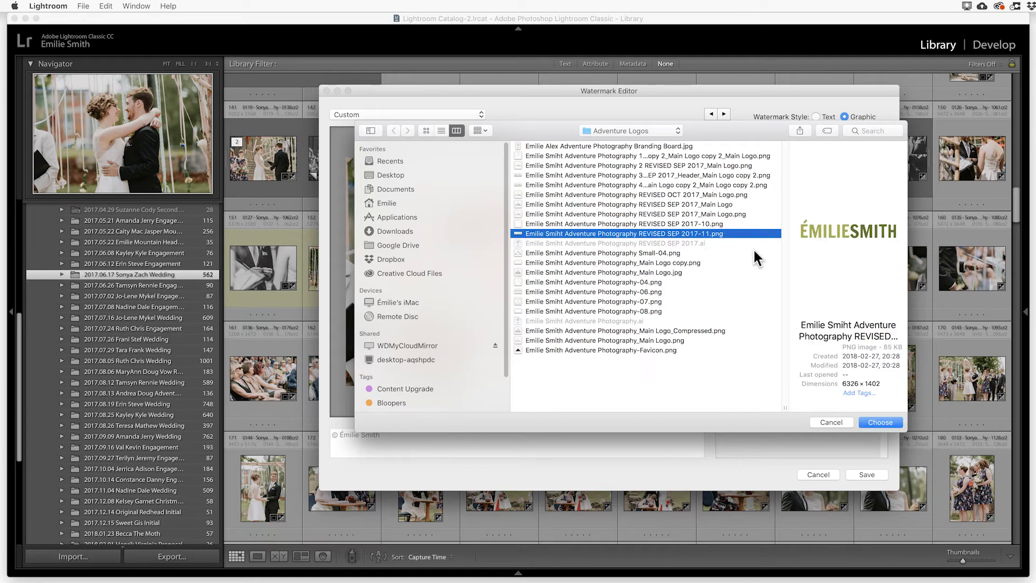
click(879, 423)
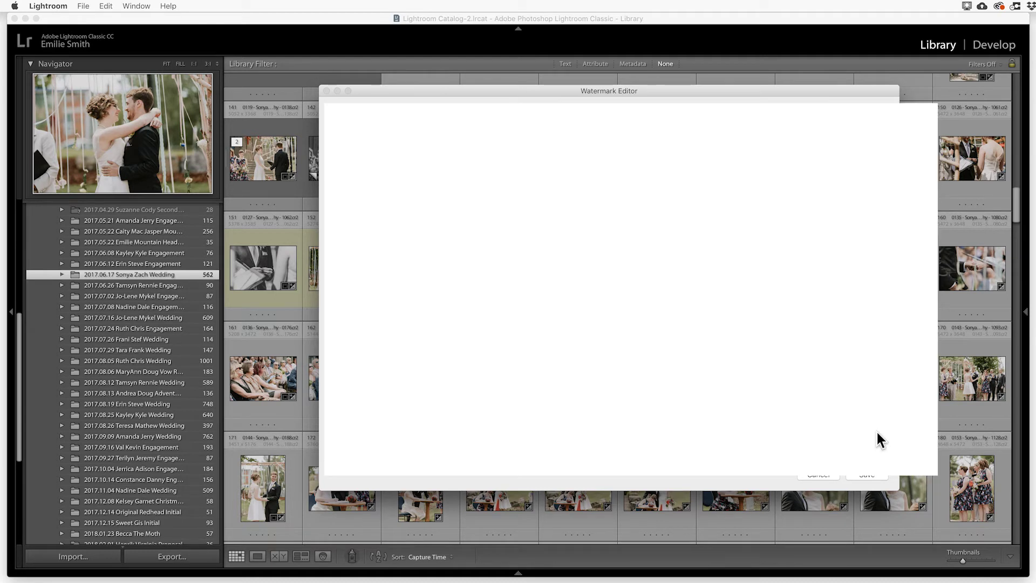
mouse_move(480, 293)
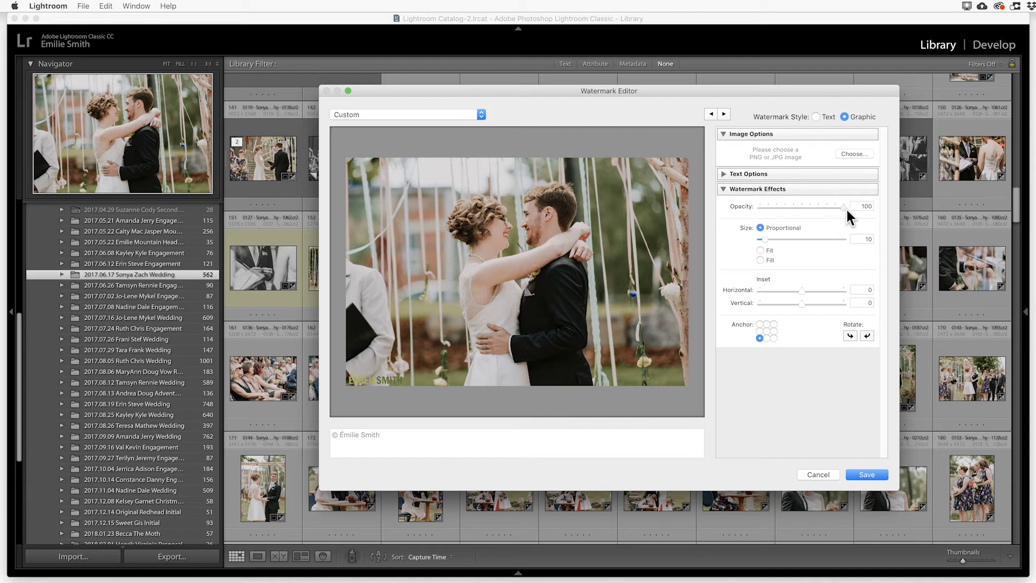
Set the logo watermark's opacity to 100 and its size to 13
mouse_move(844, 209)
mouse_down()
mouse_move(811, 208)
mouse_move(853, 211)
mouse_up()
mouse_move(767, 240)
mouse_down()
mouse_move(785, 239)
mouse_move(769, 238)
mouse_up()
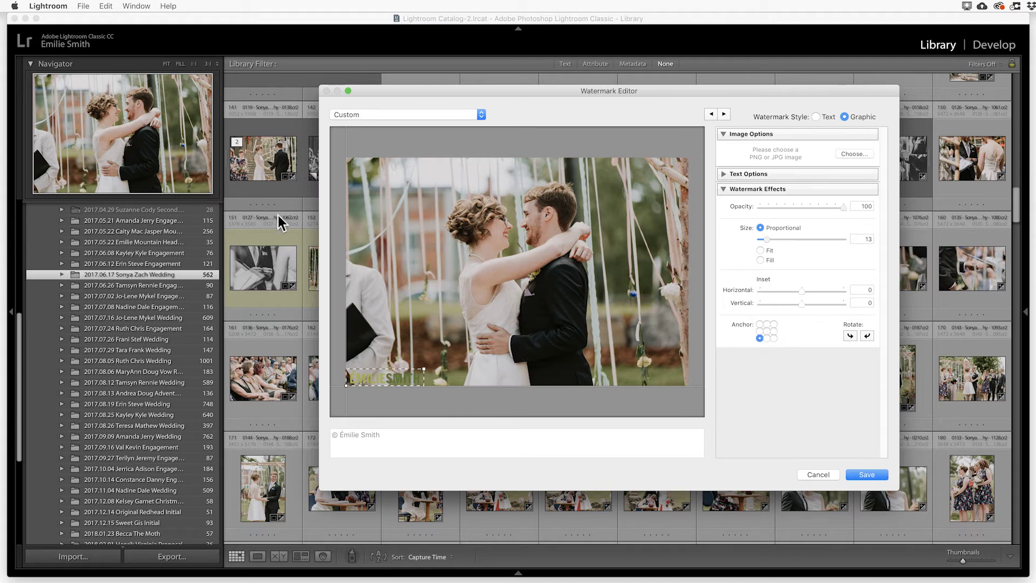
mouse_move(804, 293)
mouse_down()
mouse_move(853, 295)
mouse_move(762, 302)
mouse_move(805, 293)
mouse_up()
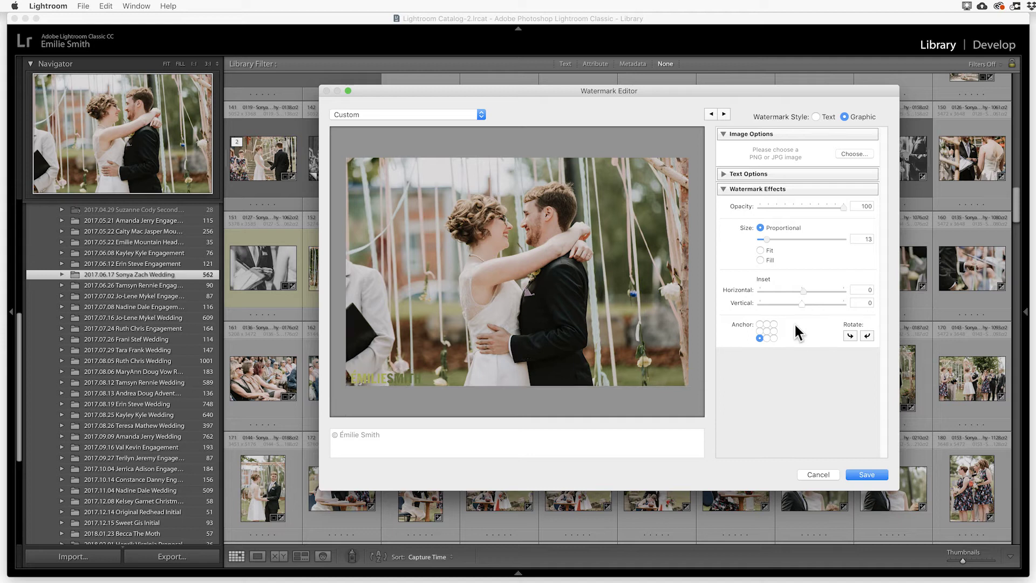
Anchor the watermark to the photo's top-left corner with horizontal and vertical insets of 4
click(760, 331)
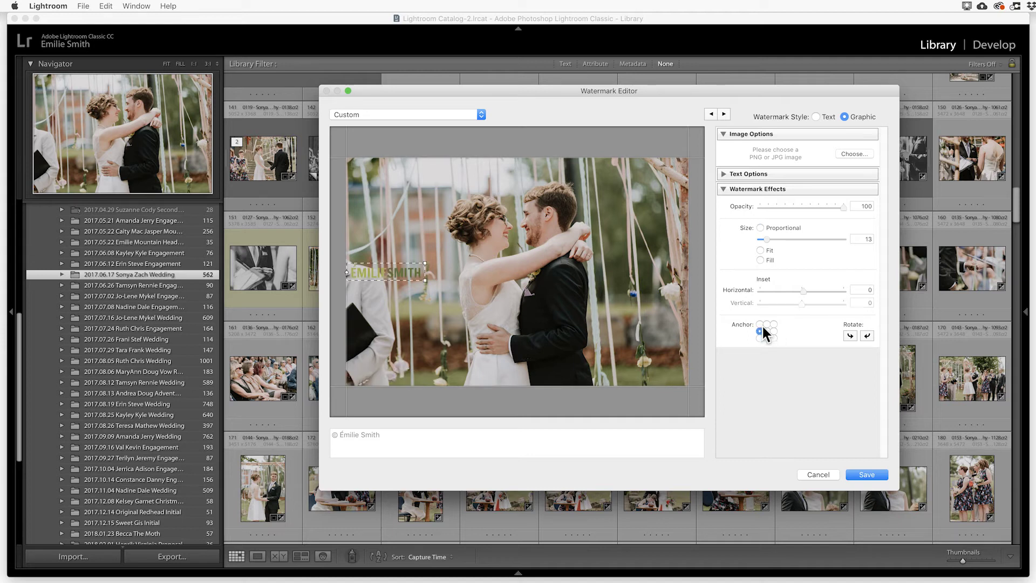
click(761, 324)
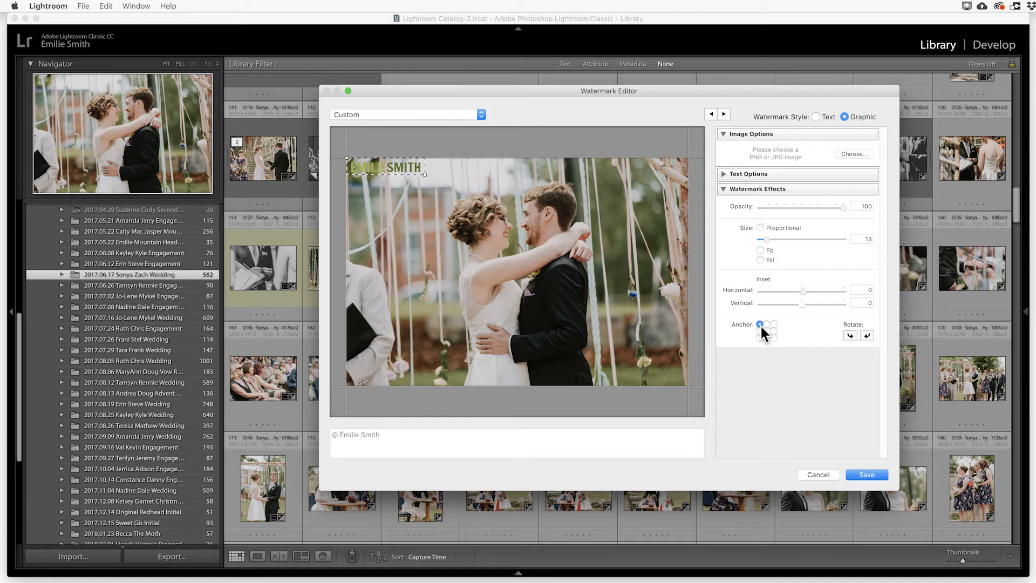
mouse_move(804, 290)
mouse_down()
mouse_move(823, 289)
mouse_move(821, 302)
mouse_move(821, 292)
mouse_up()
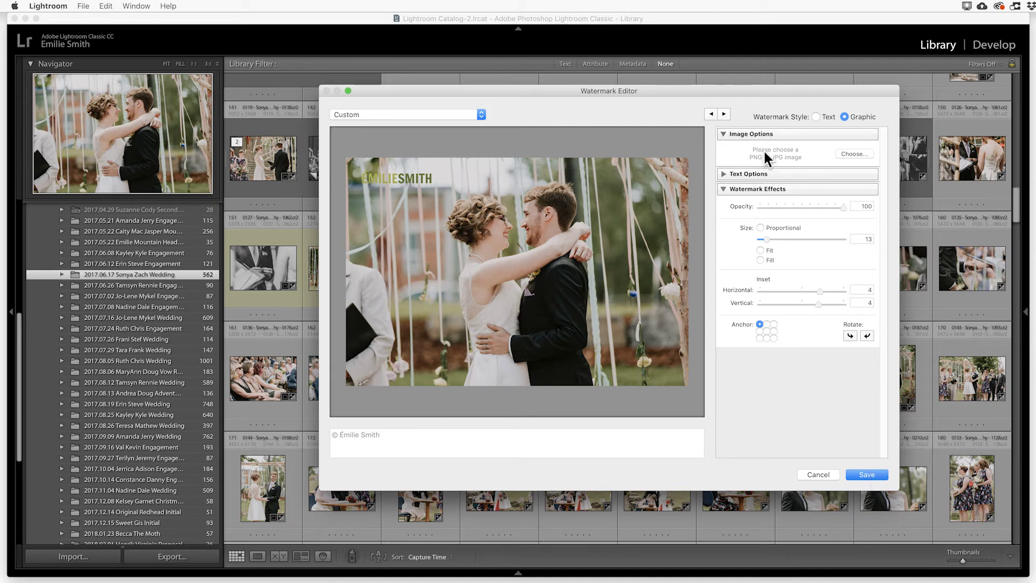
Change the watermark style to Text and insert 2018 between the copyright symbol and the photographer's name
click(815, 117)
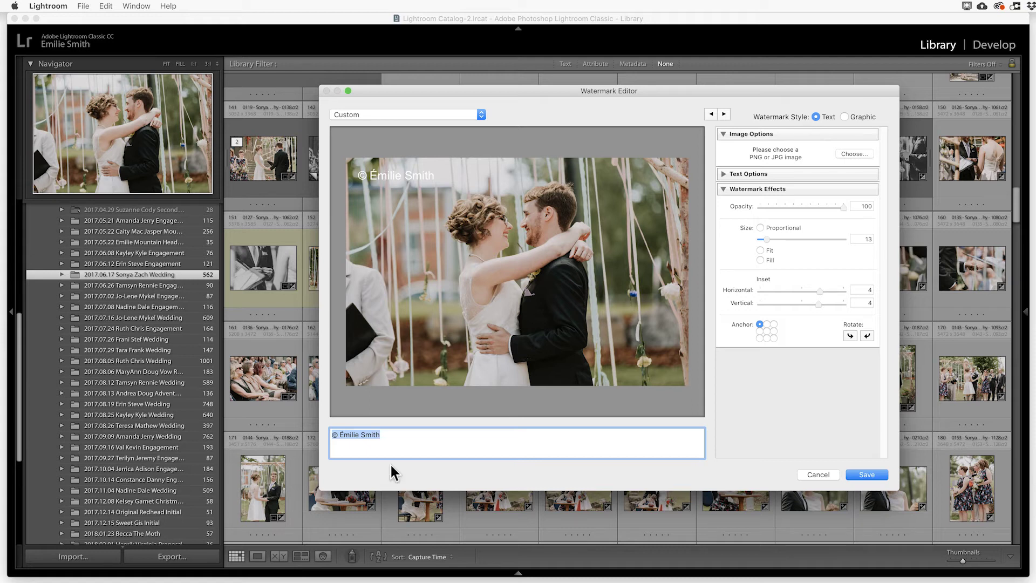
click(339, 435)
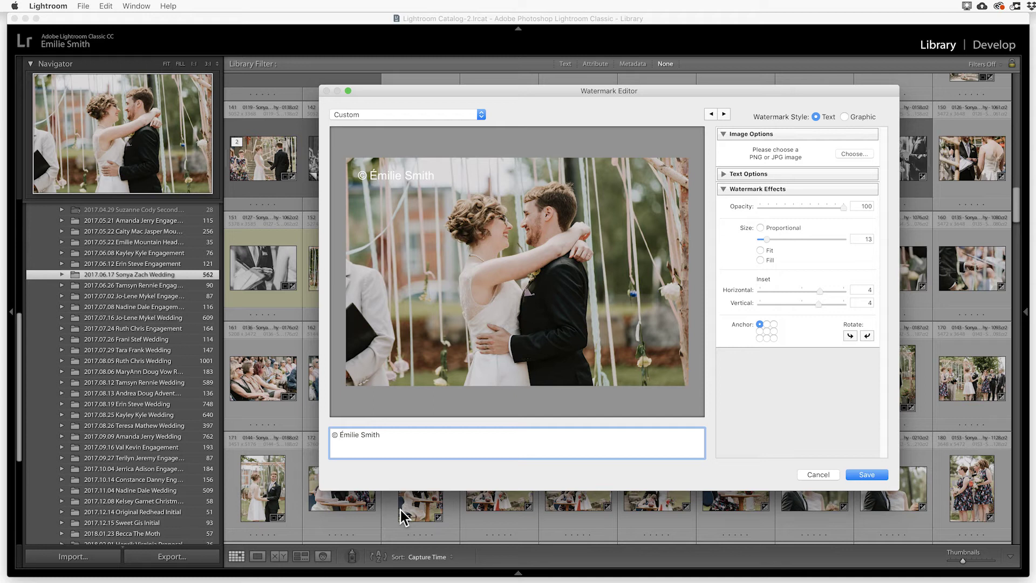
text(2018)
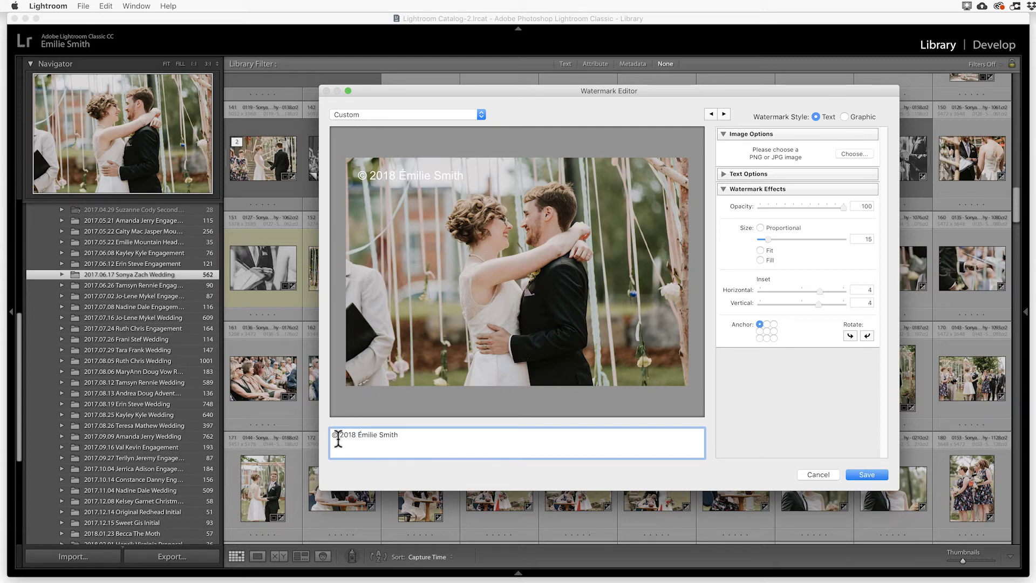
drag(331, 436, 345, 438)
Try the Bebas font on the watermark text and settle on Chalkboard in Bold with left alignment
click(725, 174)
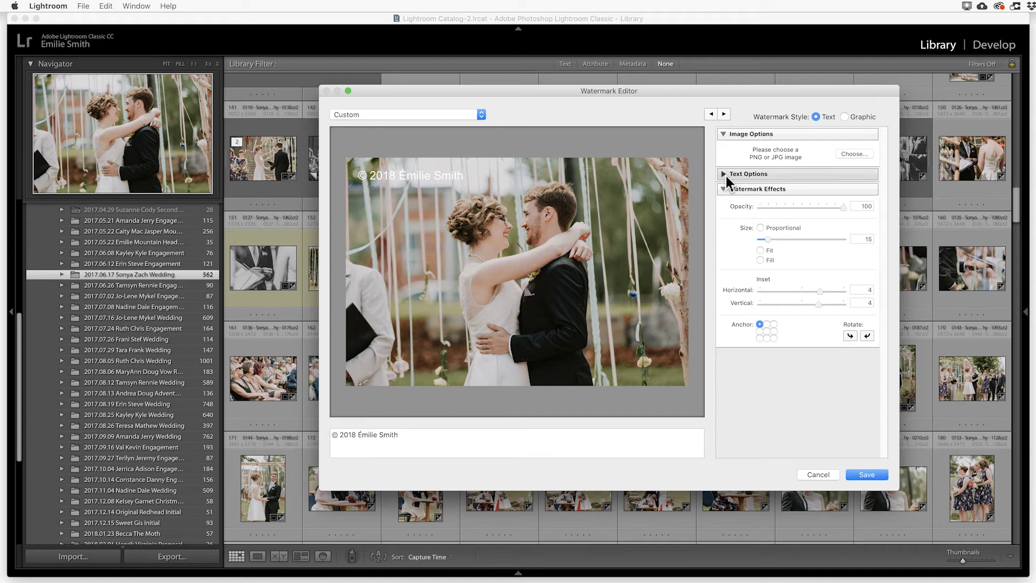
click(788, 192)
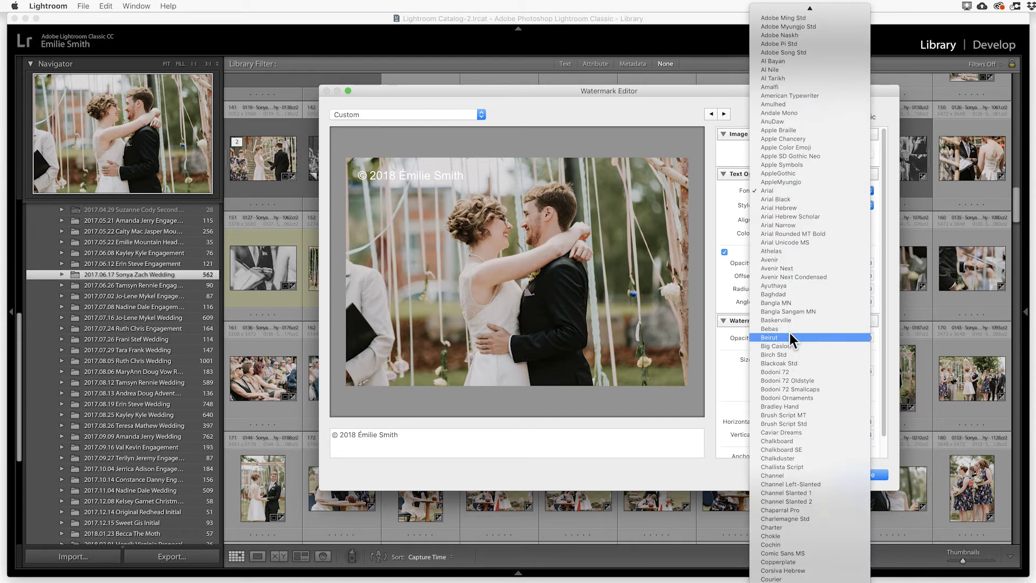
click(772, 277)
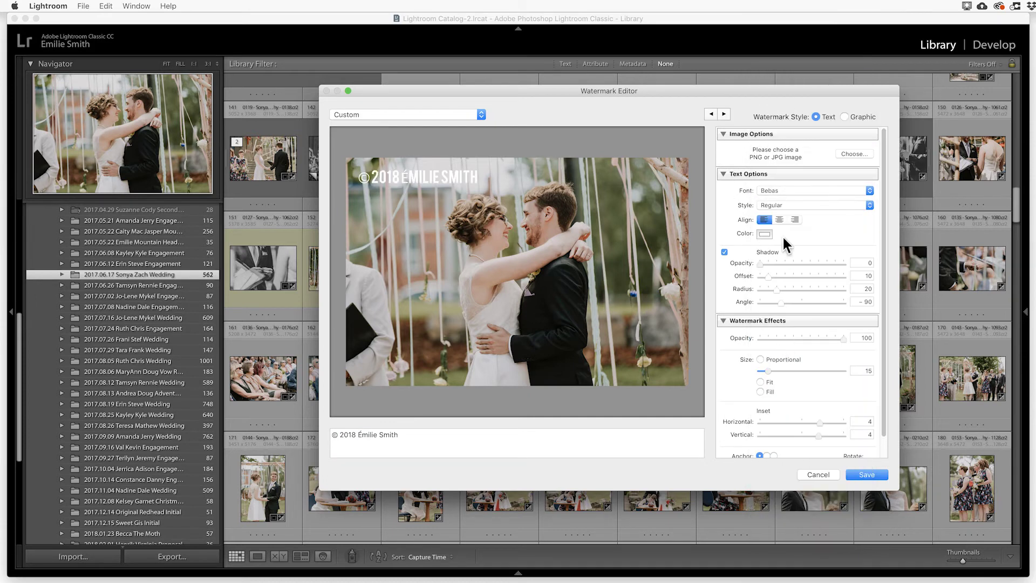
click(782, 189)
click(783, 302)
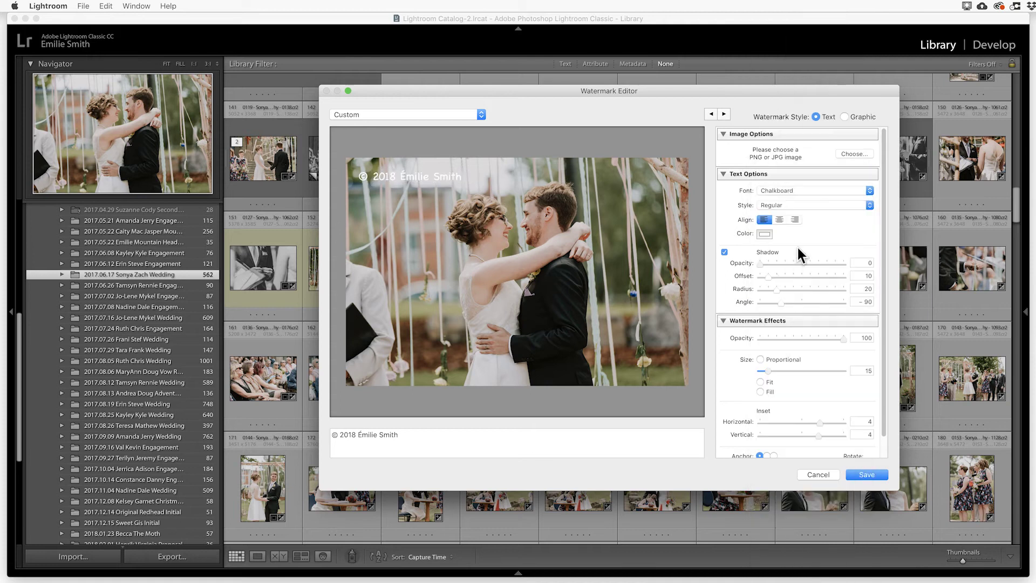
click(780, 206)
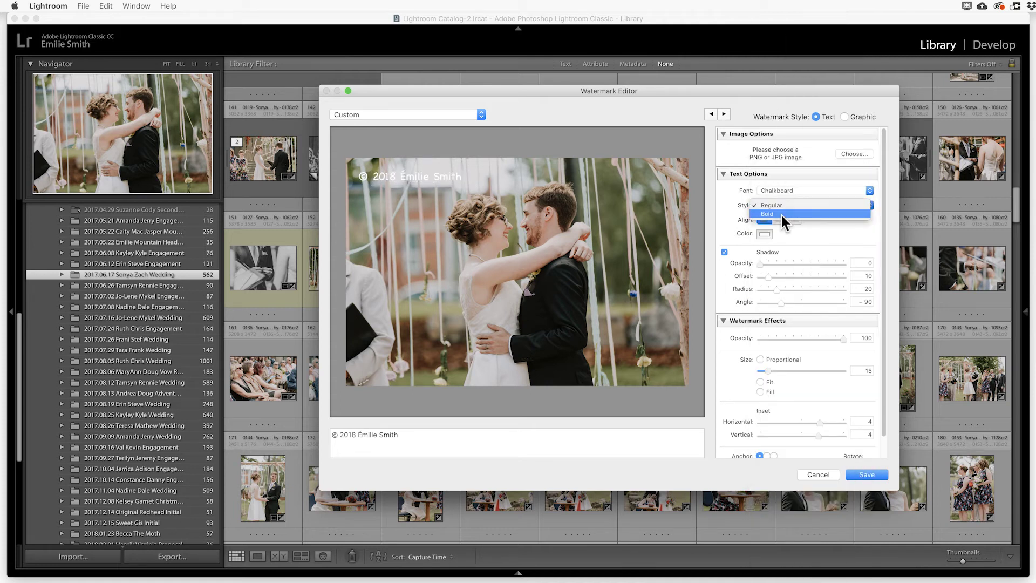
click(769, 215)
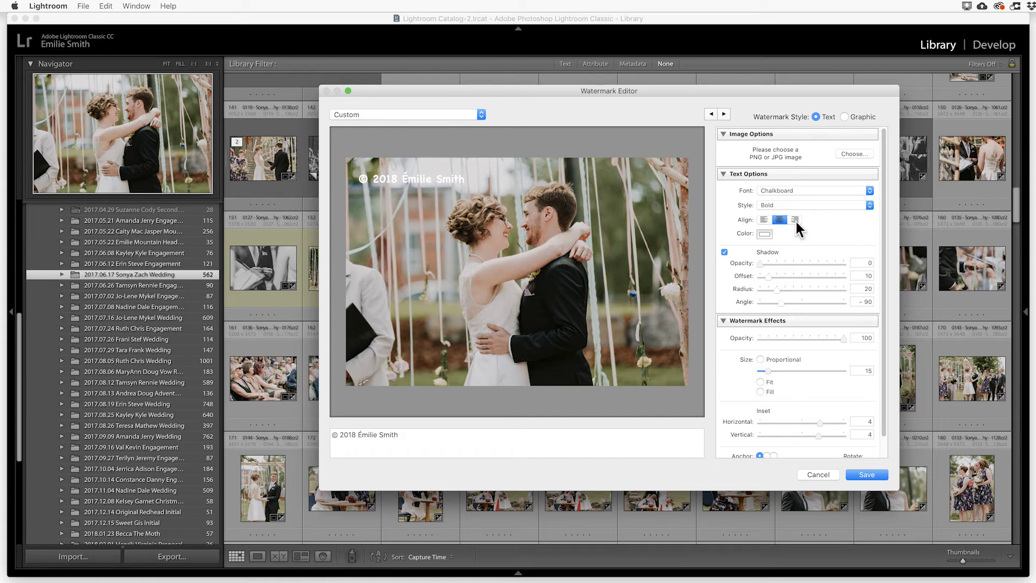
click(765, 218)
Add a second line reading "copy" to the watermark text and compare centred with left alignment
triple_click(417, 443)
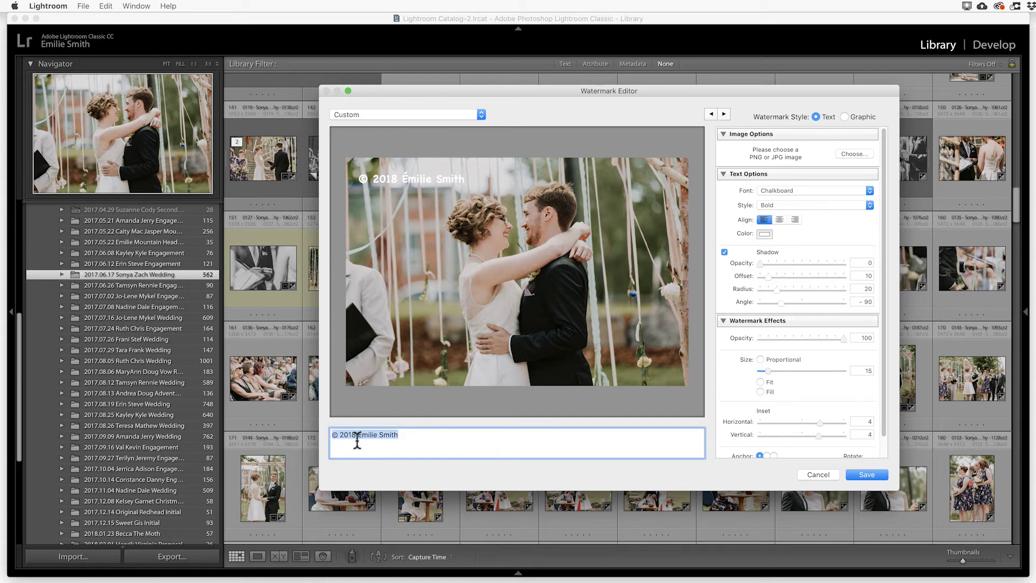
click(409, 442)
key(Return)
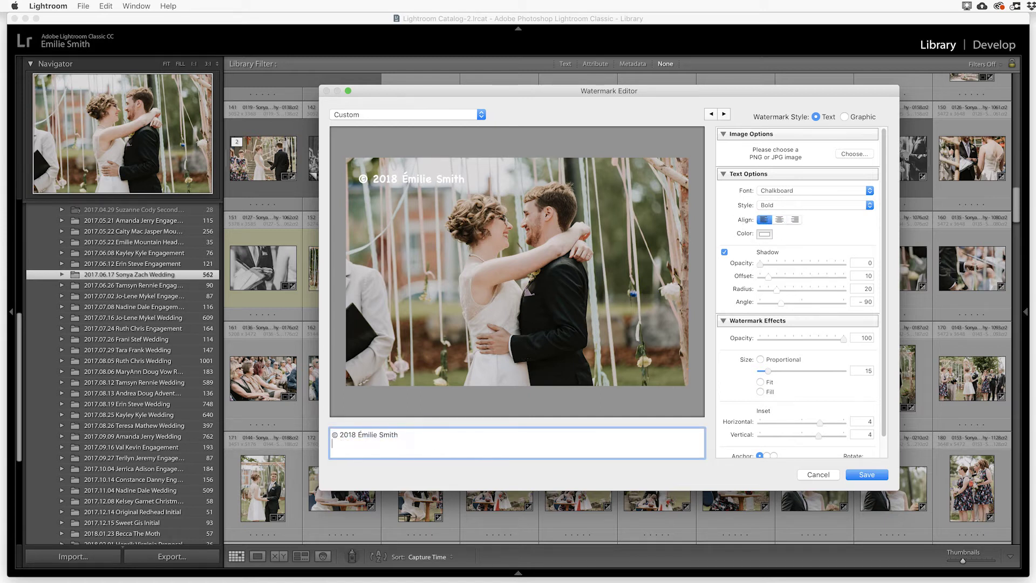
text(copy)
click(779, 220)
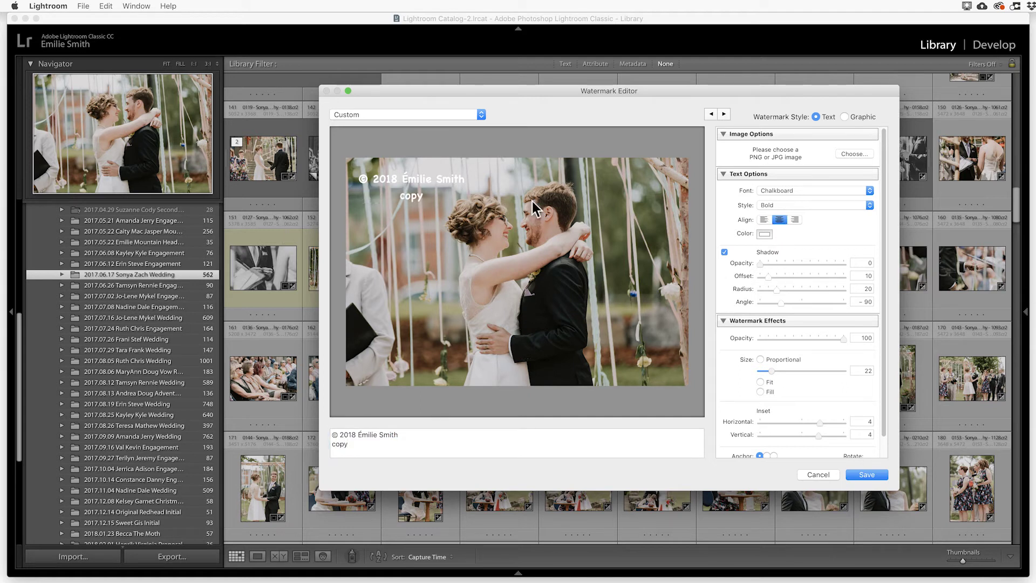
click(765, 220)
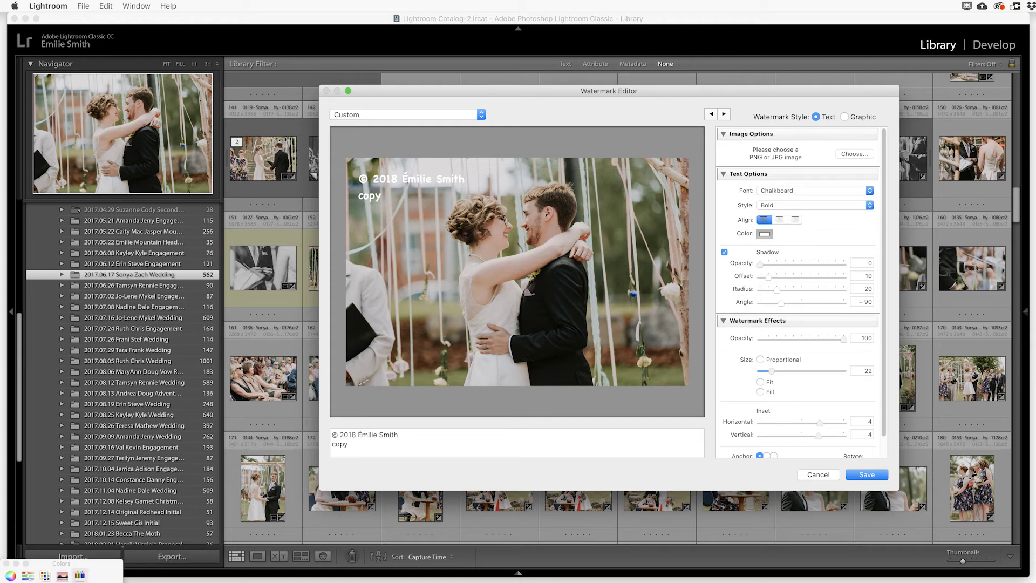
Close the Colors window and delete the second line "copy" from the watermark text
click(8, 564)
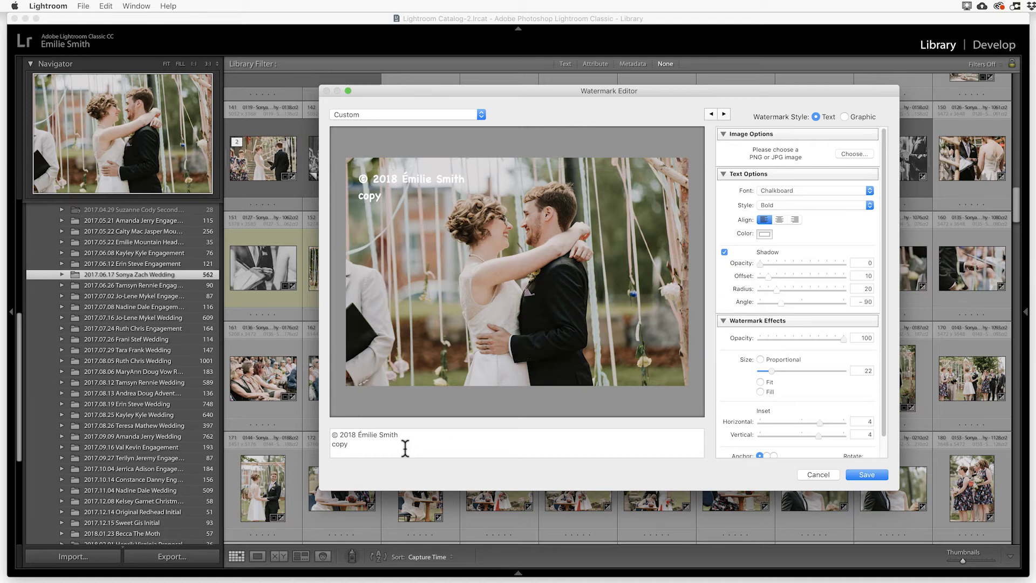
click(369, 450)
click(365, 446)
double_click(339, 444)
key(BackSpace)
key(BackSpace)
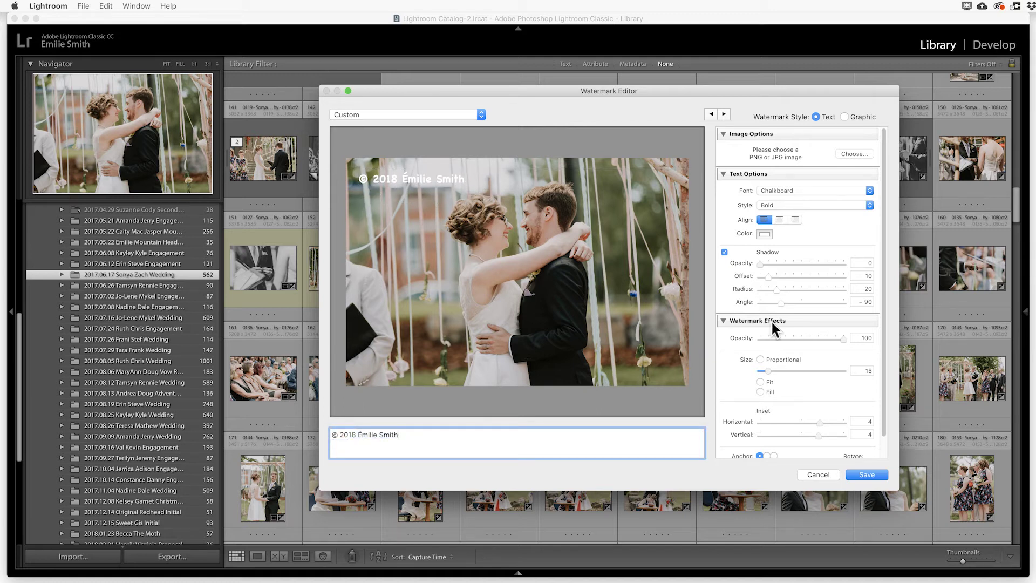
Set the watermark text's shadow to opacity 100, offset 18, radius 48 and angle -55
click(762, 263)
drag(781, 264, 832, 261)
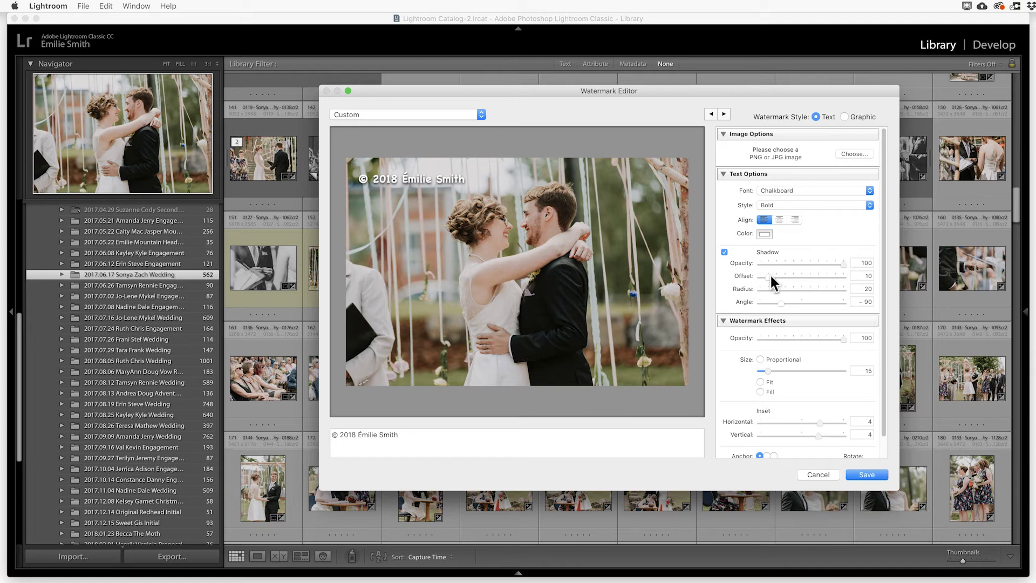
mouse_move(771, 277)
mouse_down()
mouse_move(829, 276)
mouse_move(771, 270)
mouse_move(781, 270)
mouse_up()
mouse_move(778, 290)
mouse_down()
mouse_move(800, 289)
mouse_move(794, 276)
mouse_move(754, 274)
mouse_move(781, 298)
mouse_up()
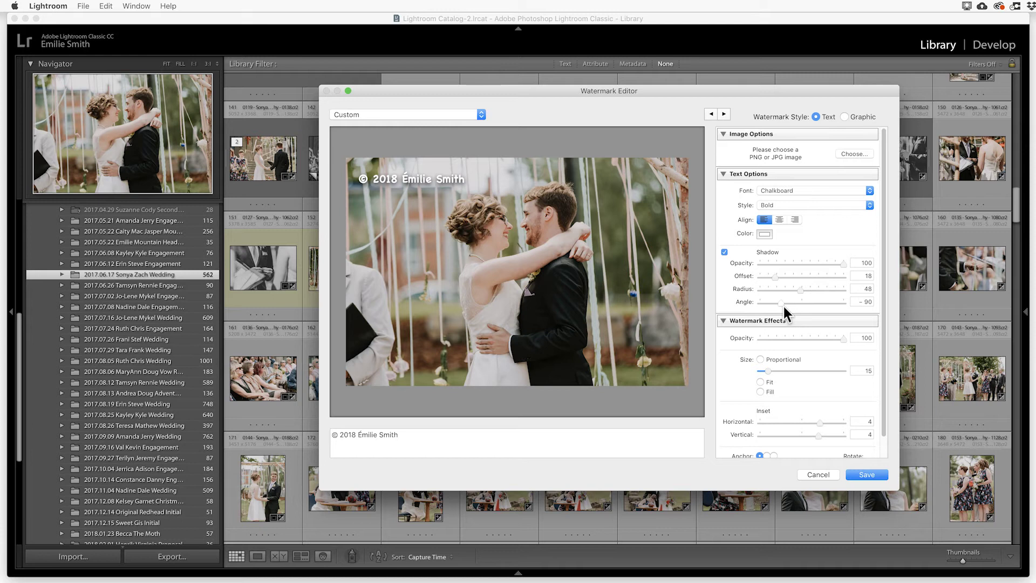
mouse_move(783, 303)
mouse_down()
mouse_move(872, 291)
mouse_move(736, 286)
mouse_move(804, 310)
mouse_move(791, 304)
mouse_up()
Save the current watermark settings as a new preset named Watermark Tutorial and keep that preset selected
click(403, 115)
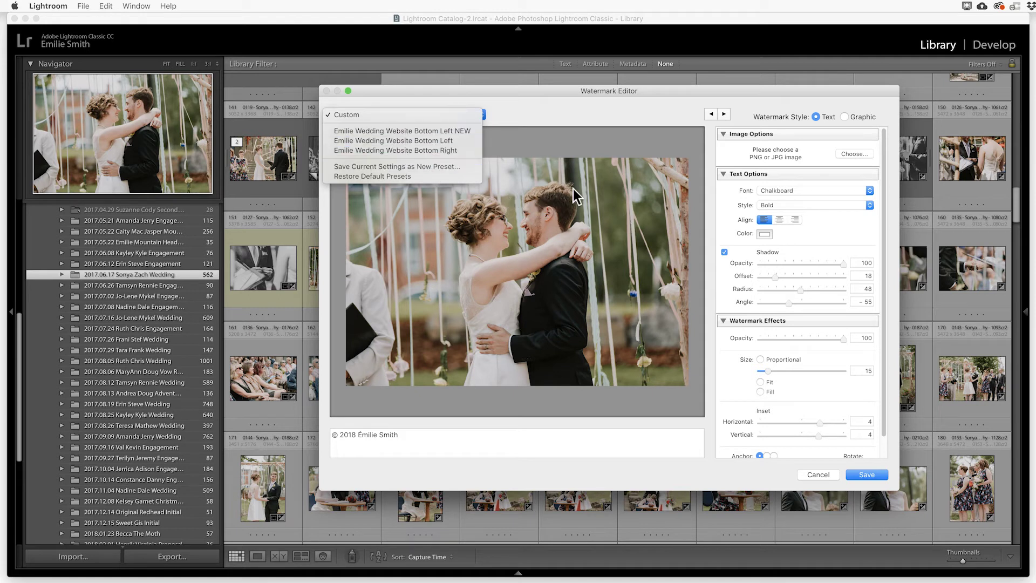
click(367, 169)
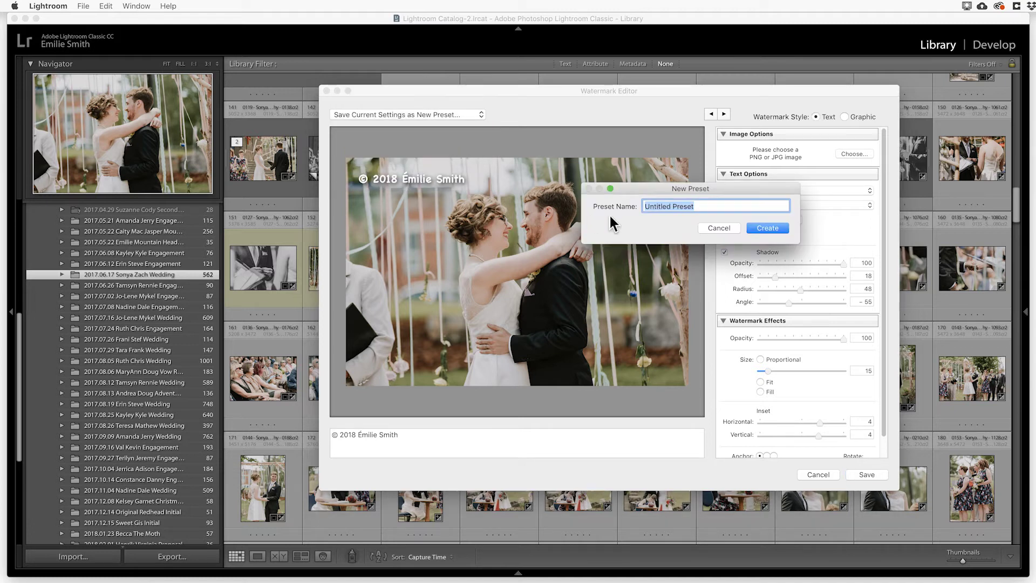
text(W)
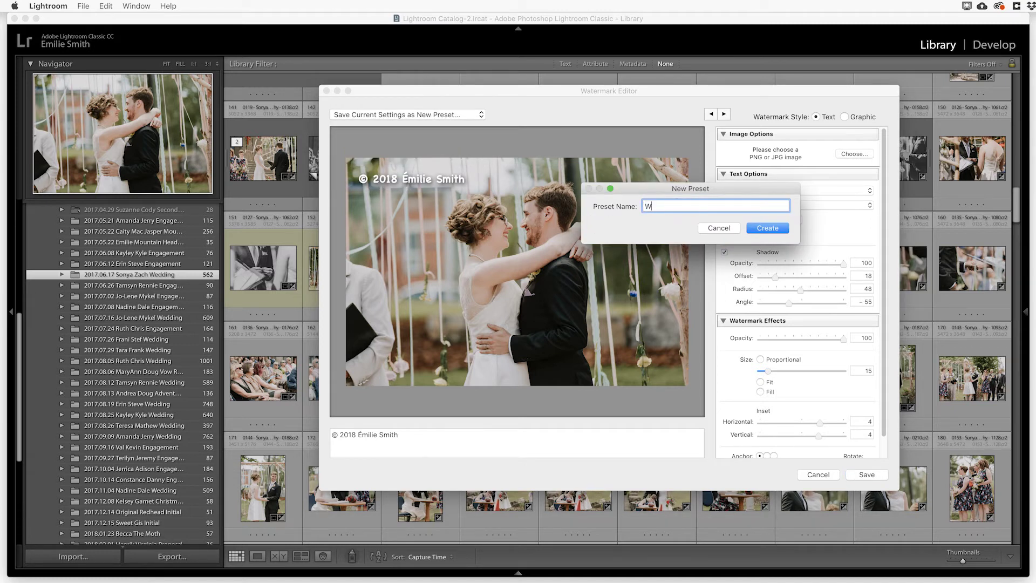
text(atermark Tutorial)
click(767, 229)
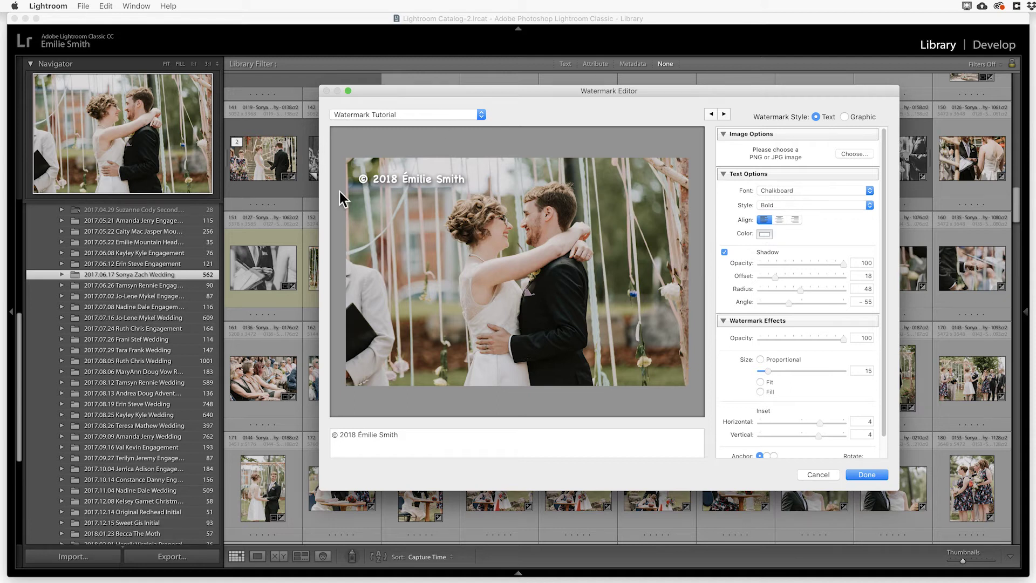
click(453, 118)
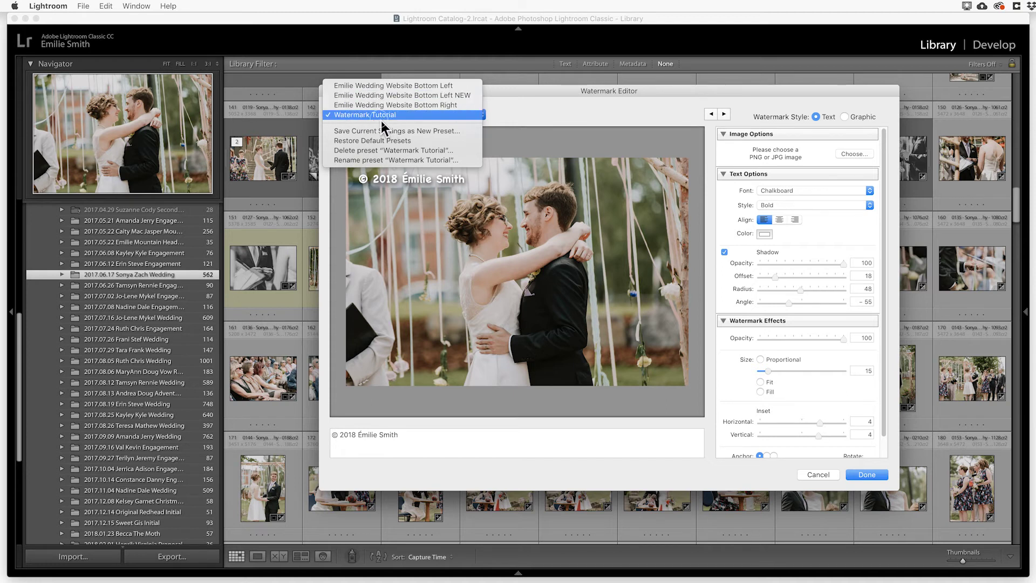
click(380, 116)
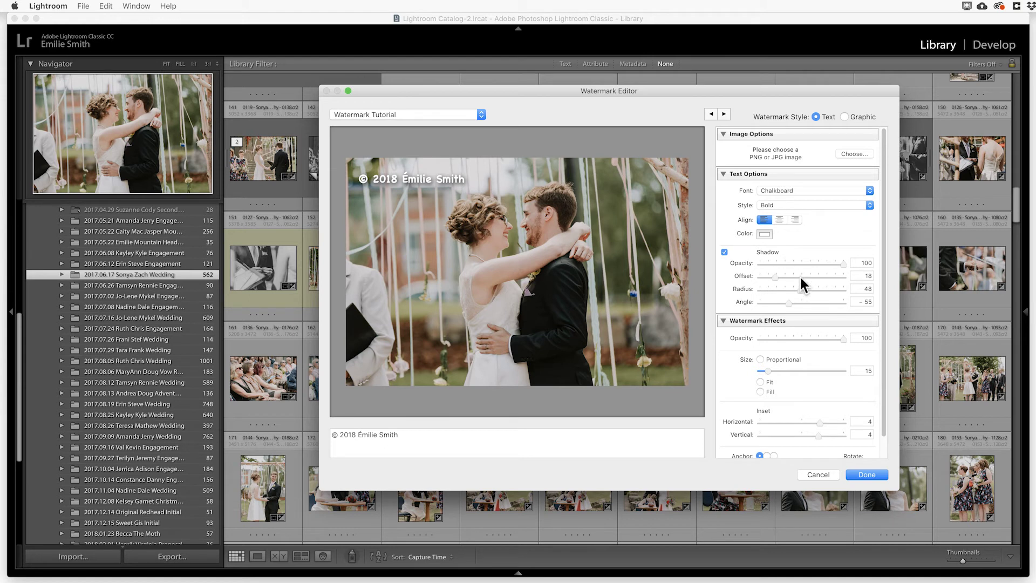
Set the shadow radius to 27, update the Watermark Tutorial preset and finish editing the watermark
drag(800, 292, 789, 292)
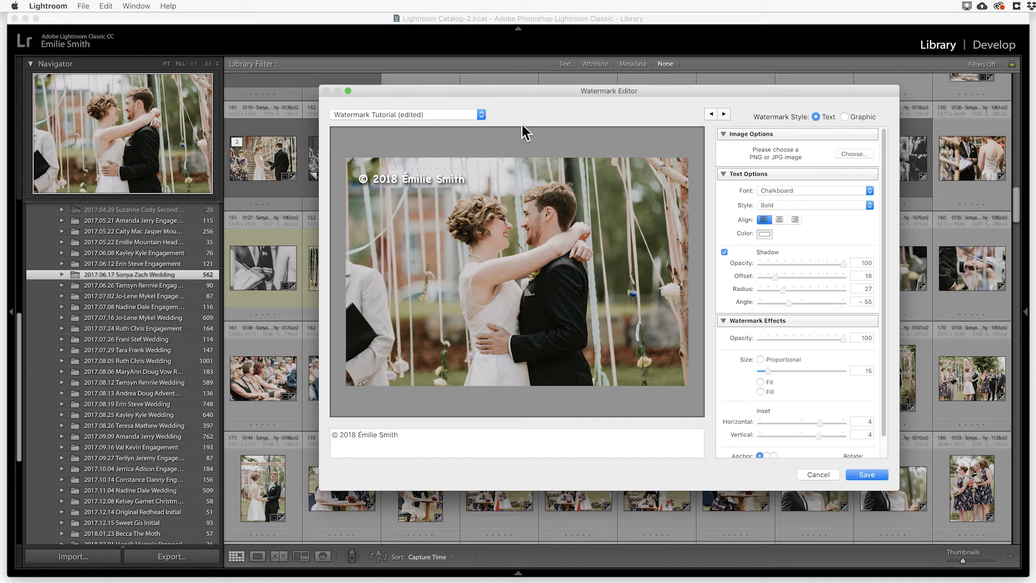
click(425, 111)
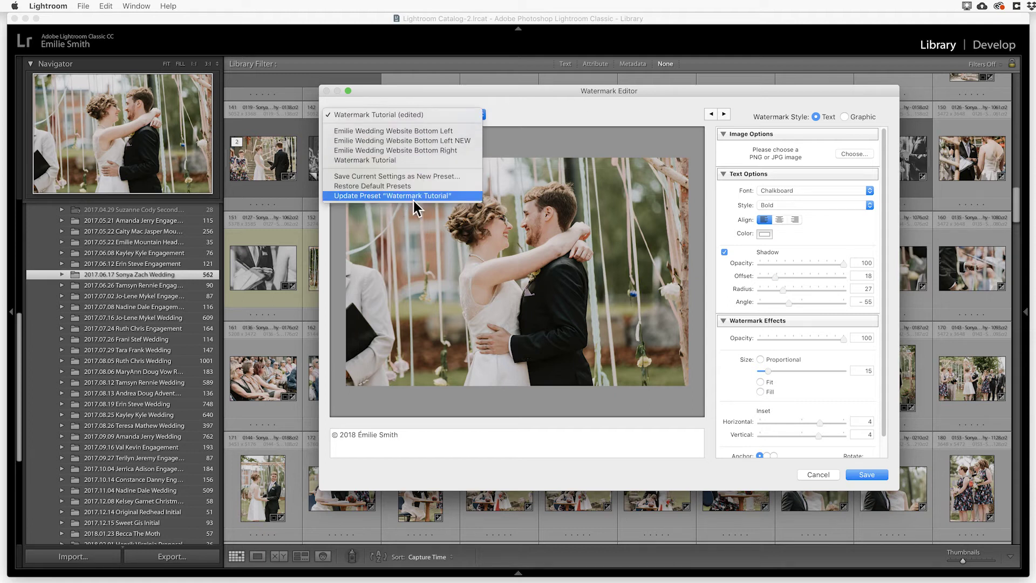
click(448, 197)
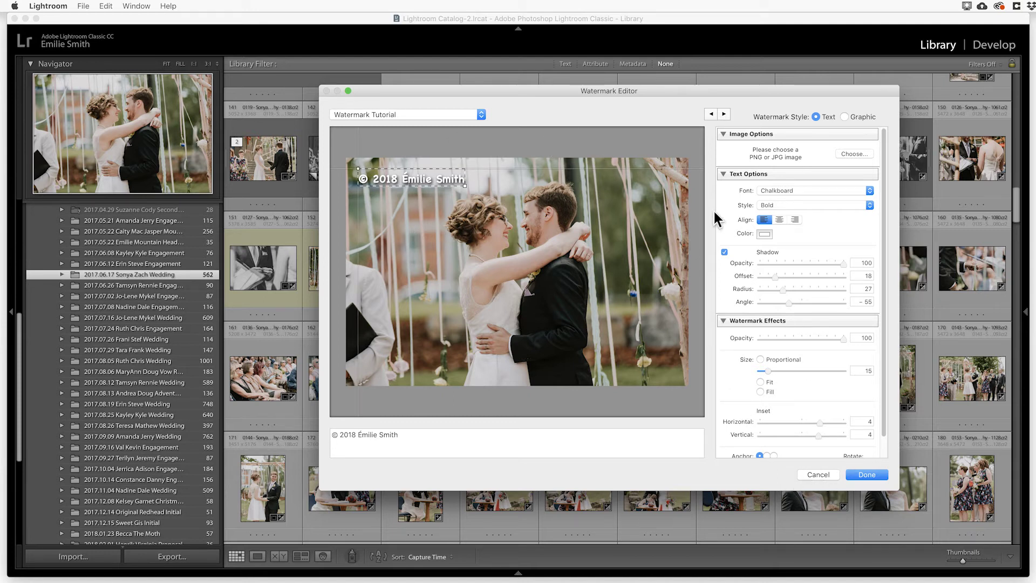
click(867, 475)
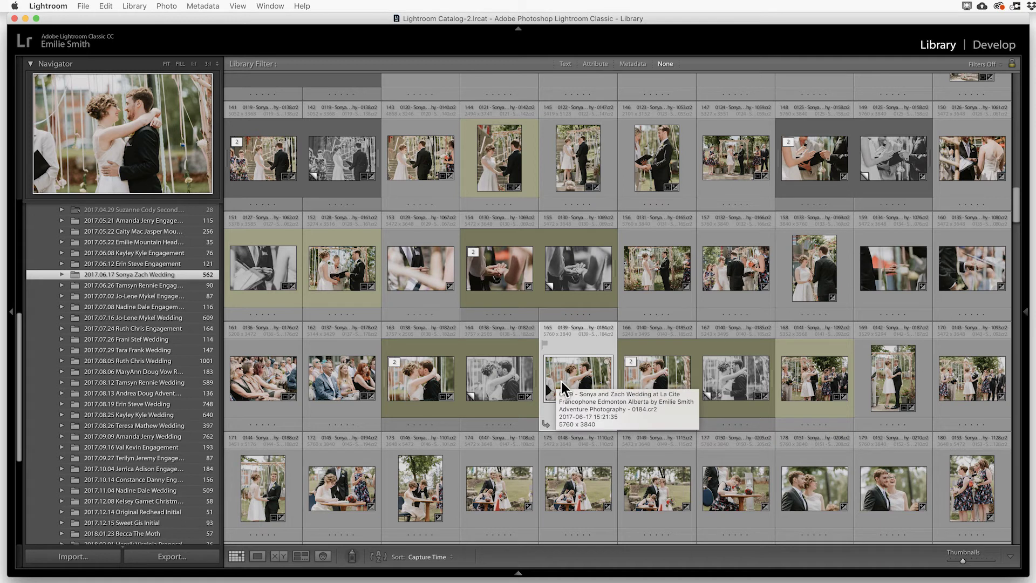
Export the selected wedding photo to the hard drive with the Watermark Tutorial watermark applied
click(86, 4)
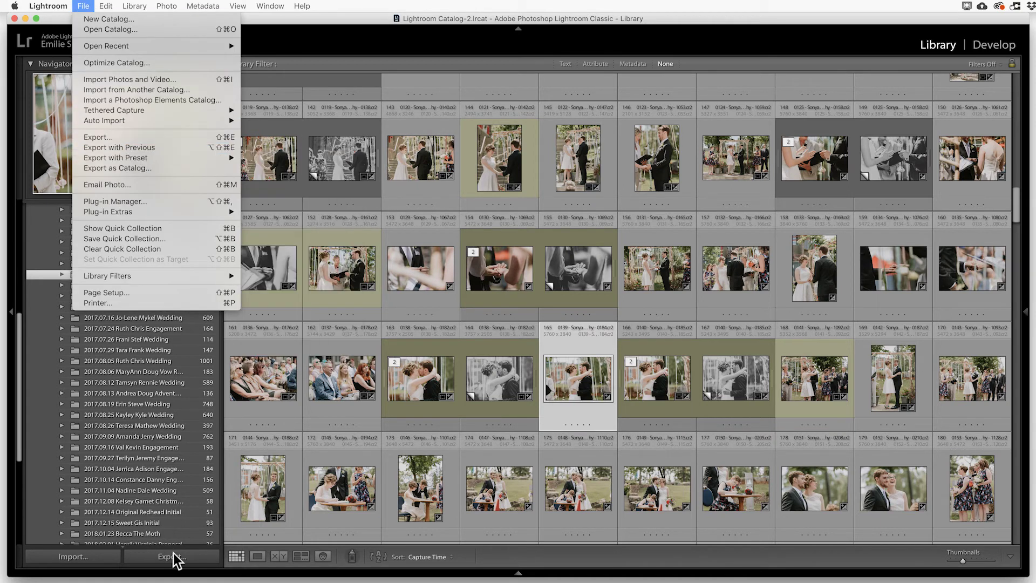
click(108, 142)
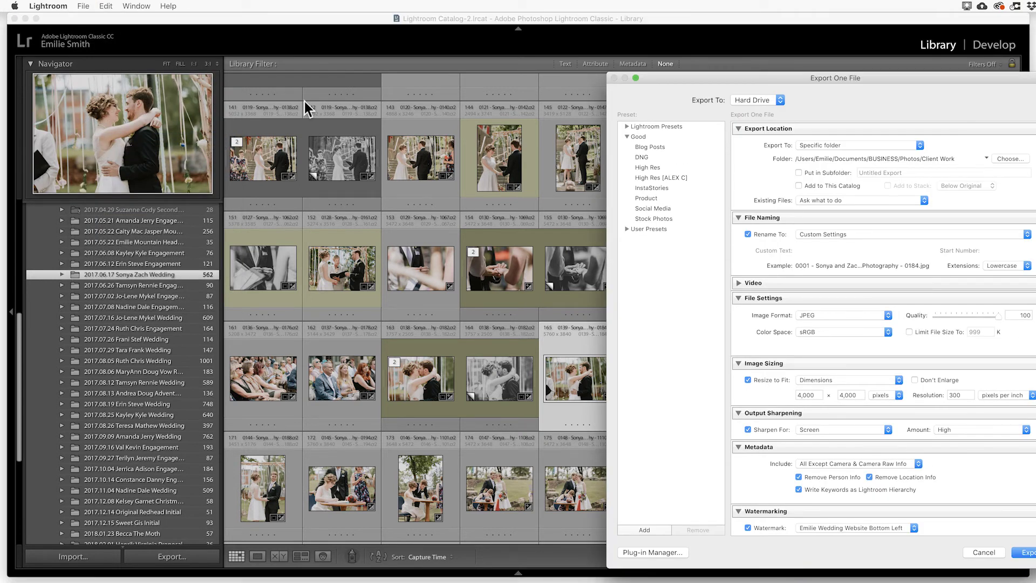
drag(766, 77, 523, 45)
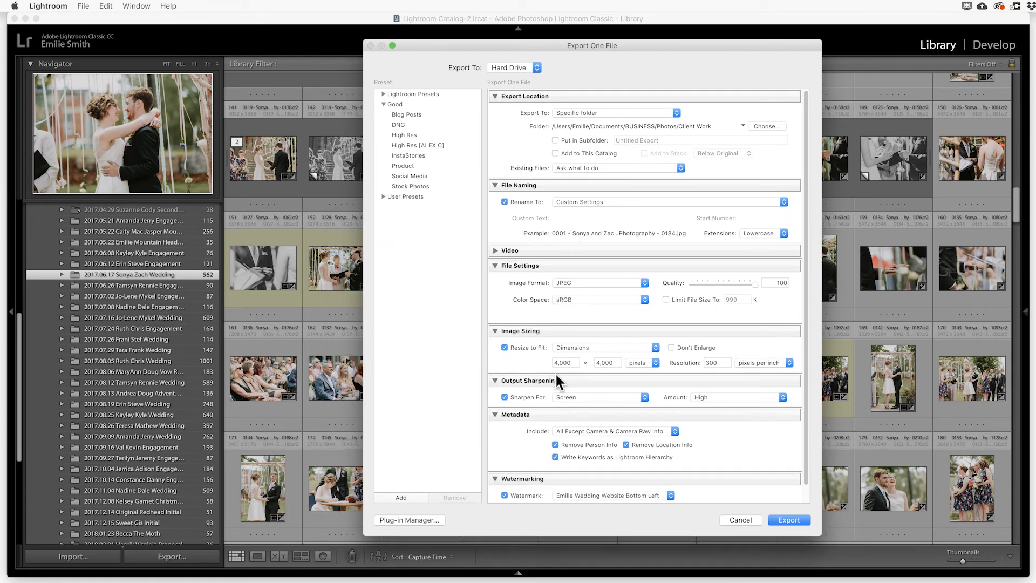
scroll(552, 372, down, 2)
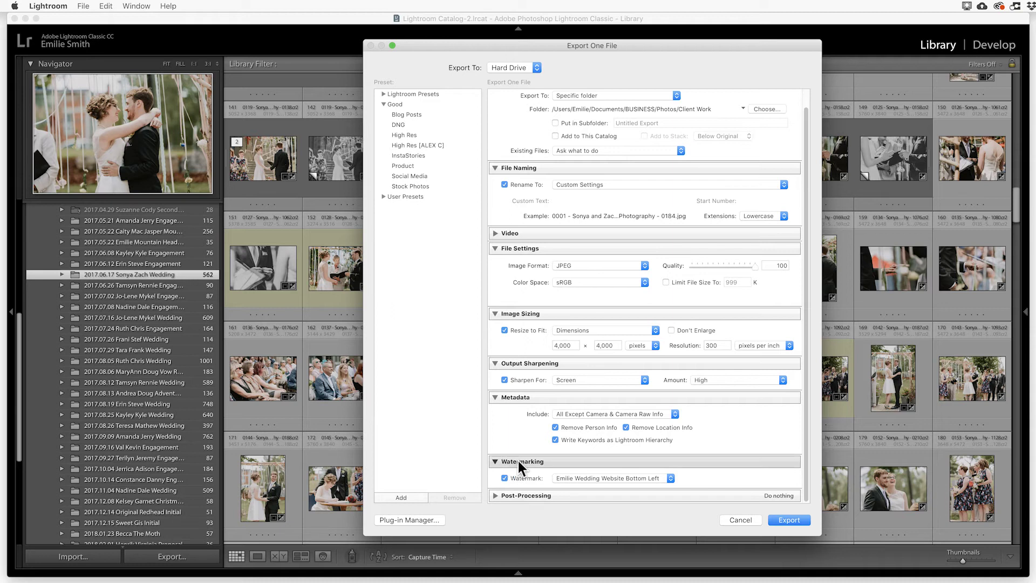
click(595, 479)
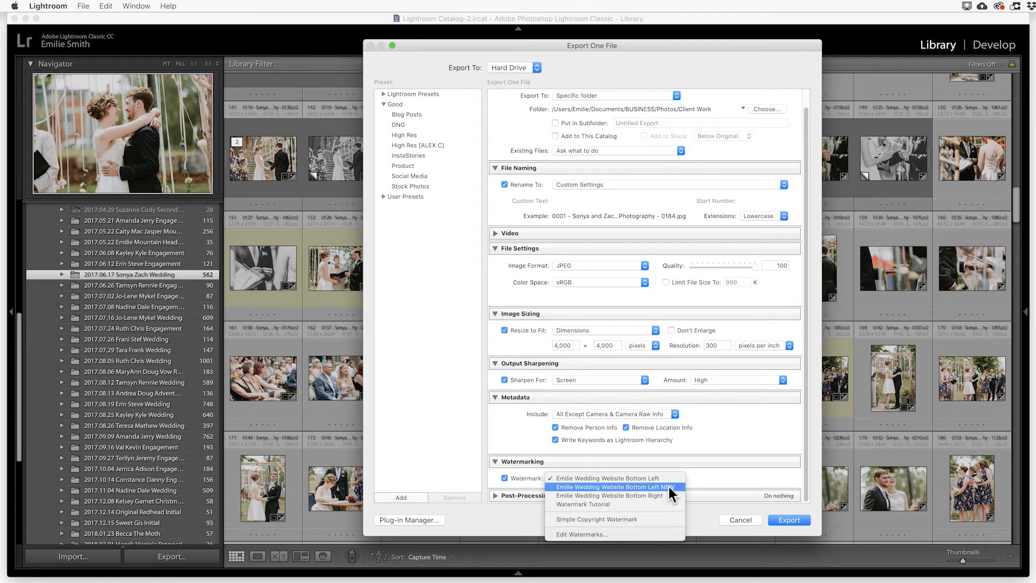
click(590, 504)
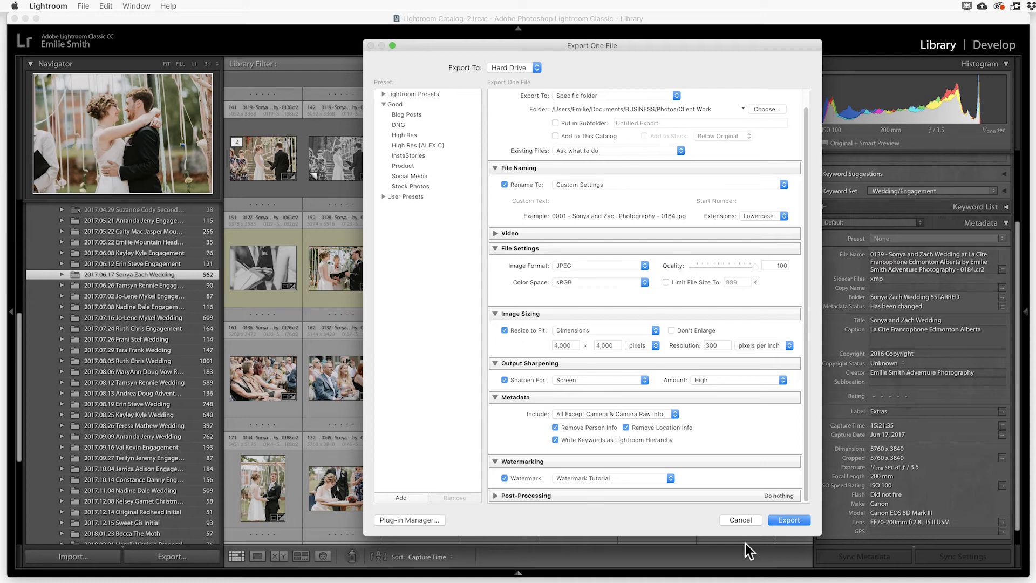
click(789, 519)
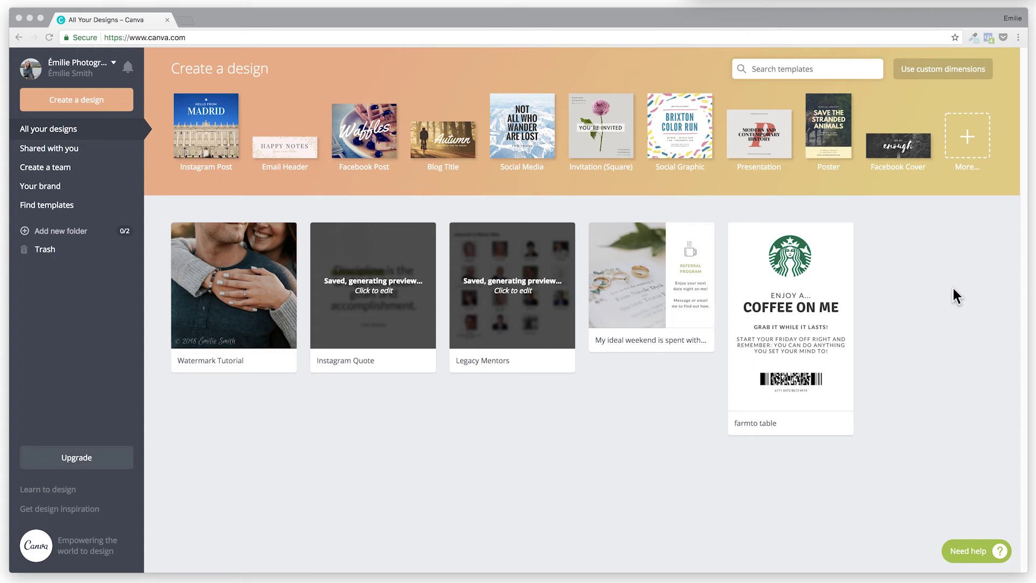
click(952, 289)
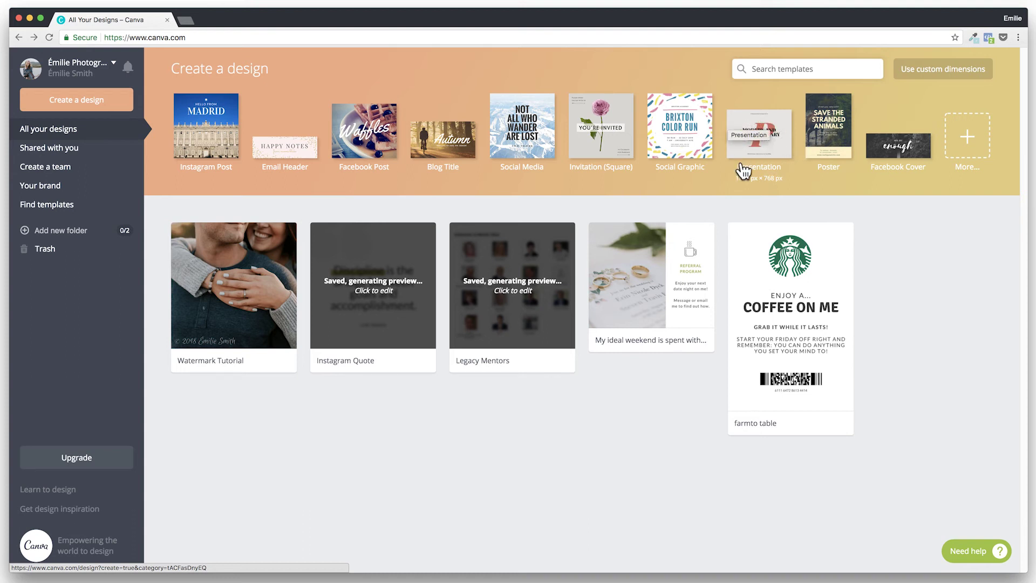
click(950, 79)
click(644, 135)
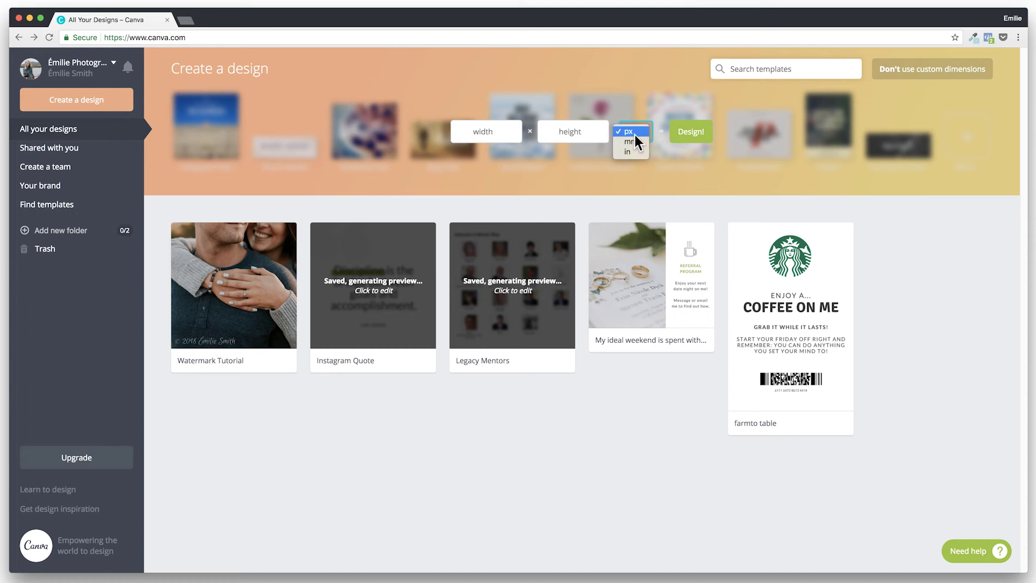
click(527, 184)
click(841, 181)
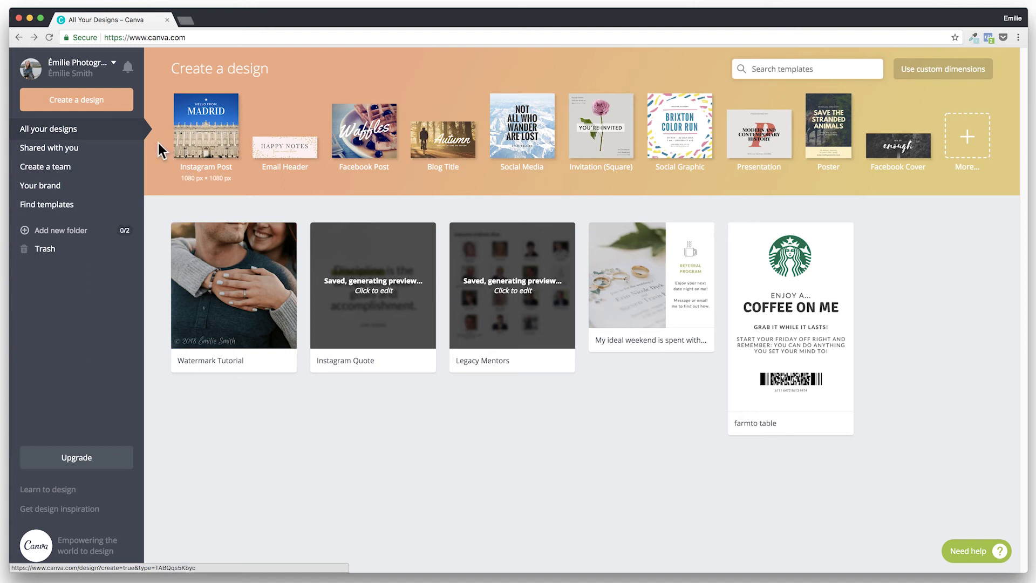
Switch to Canva and create a new blank Instagram Post design
click(212, 115)
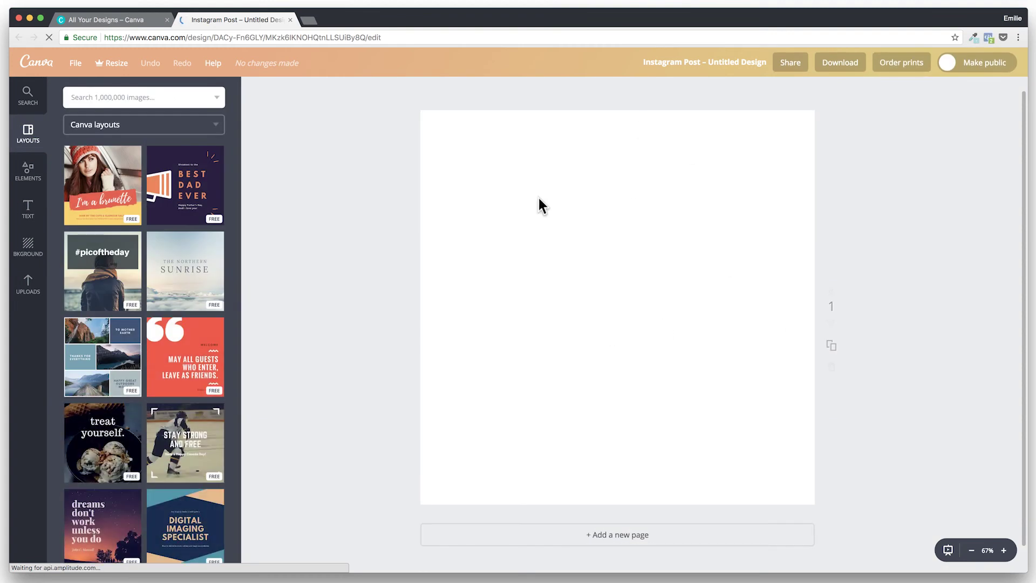
scroll(622, 205, down, 1)
scroll(622, 205, up, 1)
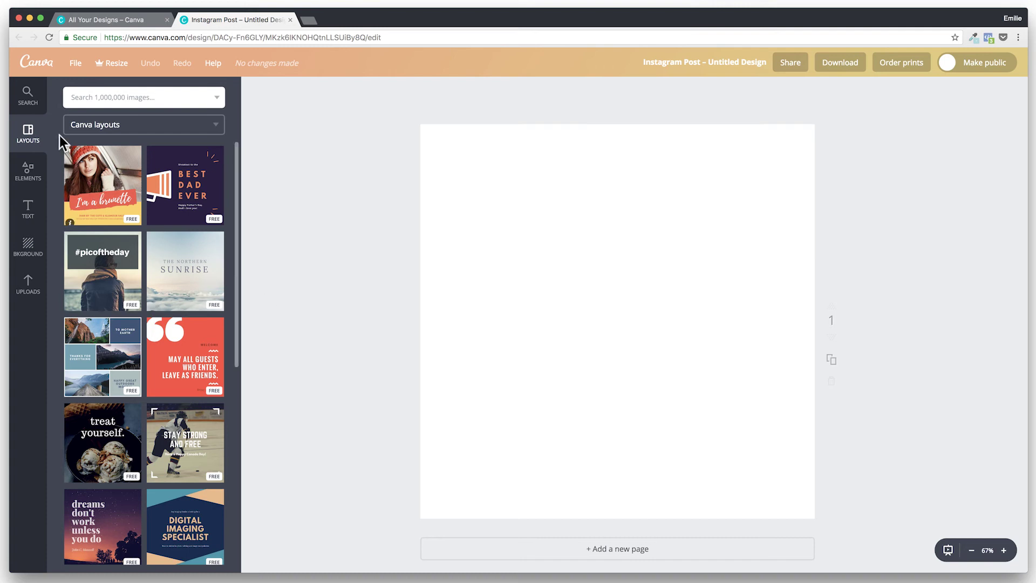
Add the two-tone green name logo from the uploaded images to the blank canvas
click(40, 295)
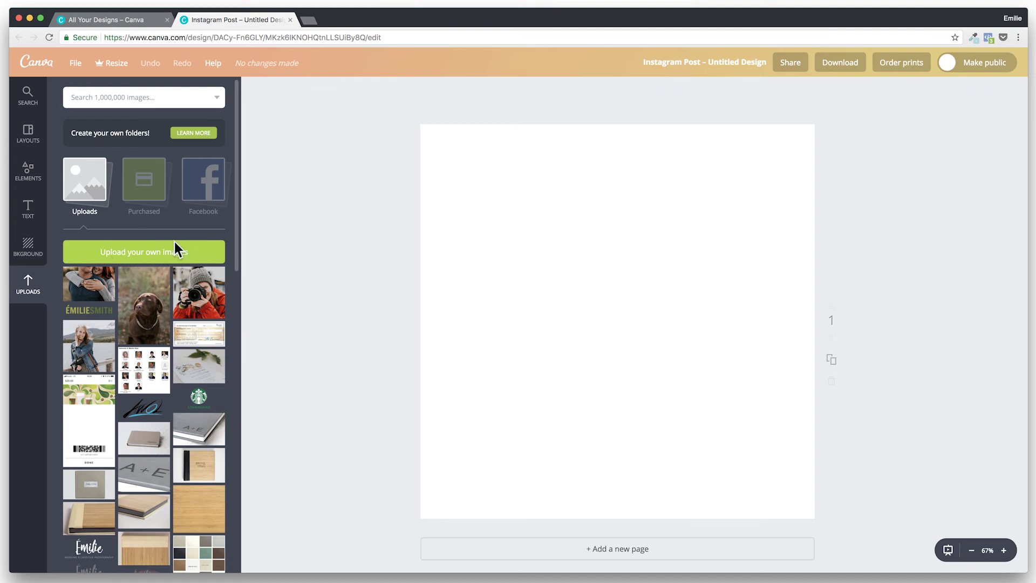
click(163, 256)
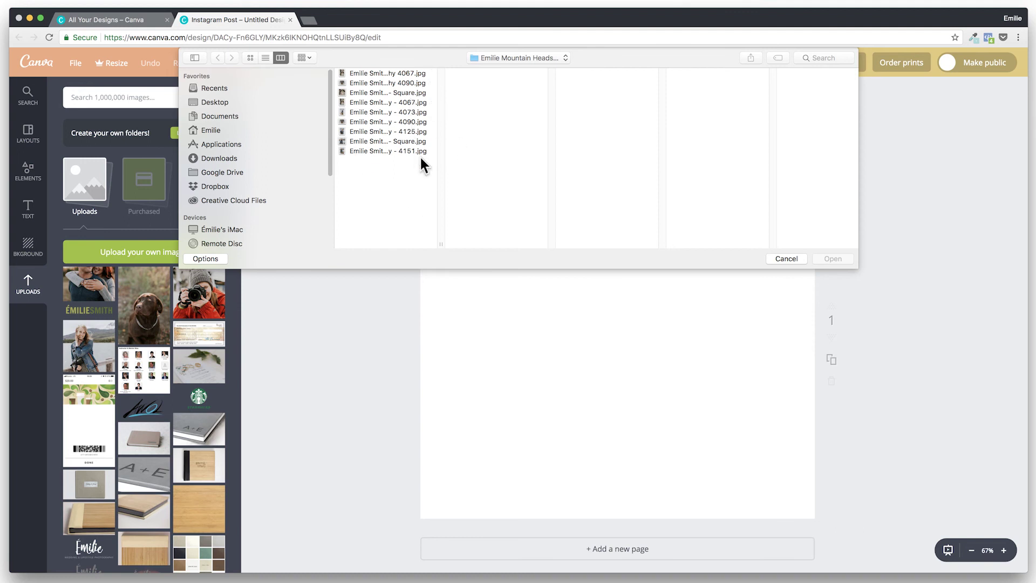
click(786, 258)
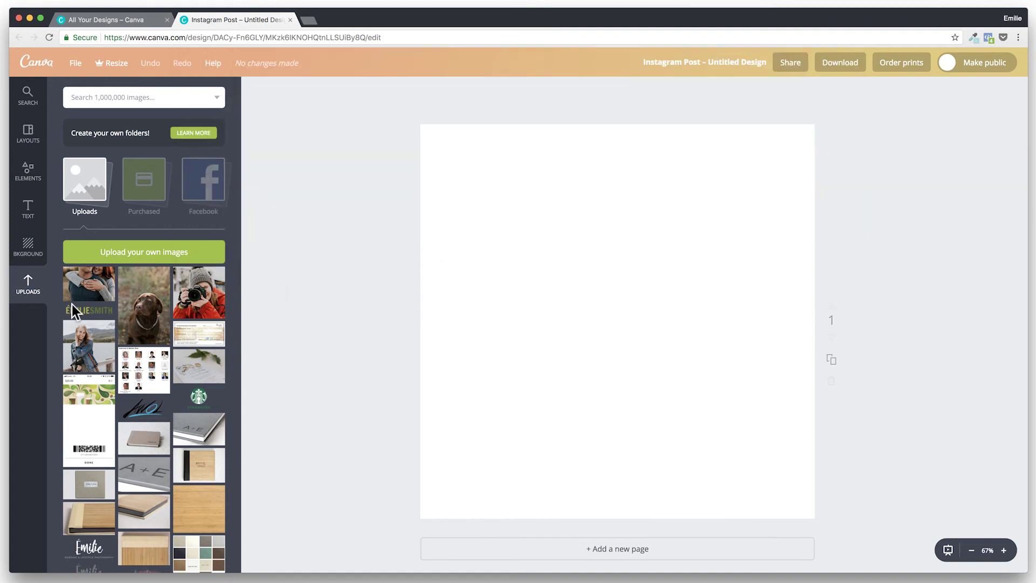
click(94, 313)
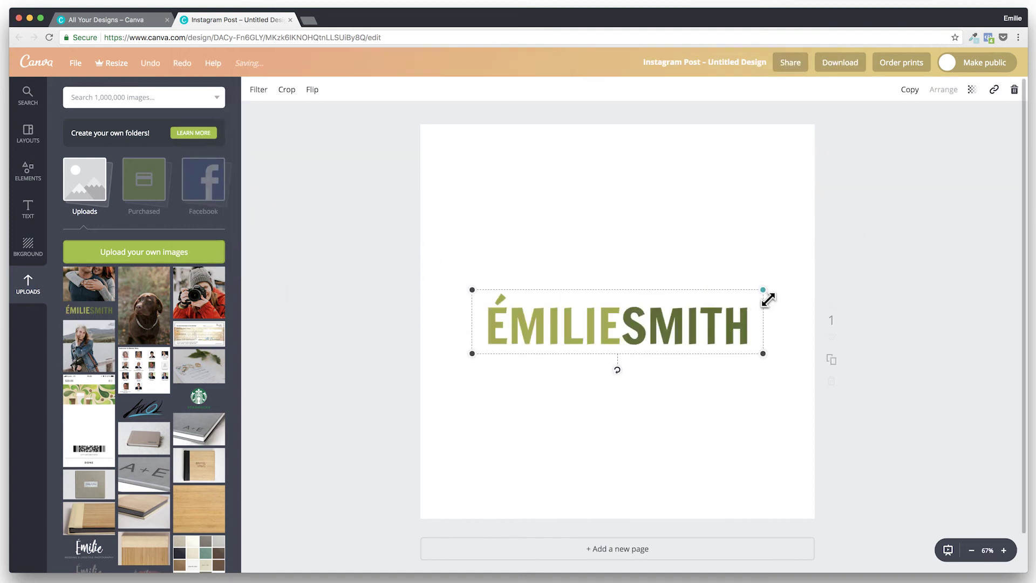
Shrink the logo and place it near the canvas's lower-left corner, also trying the lower-right corner
drag(762, 291, 503, 496)
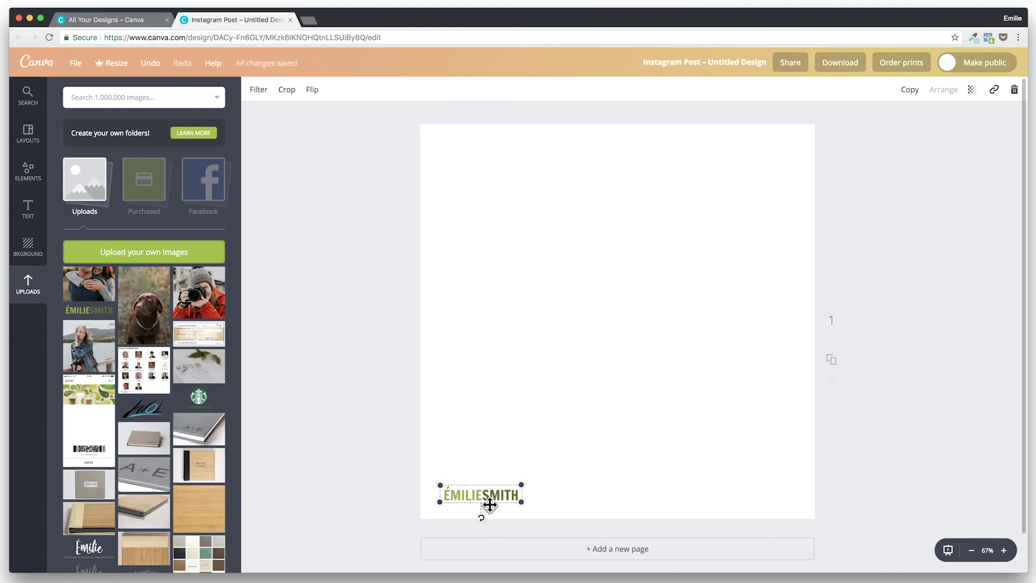
drag(486, 494, 768, 497)
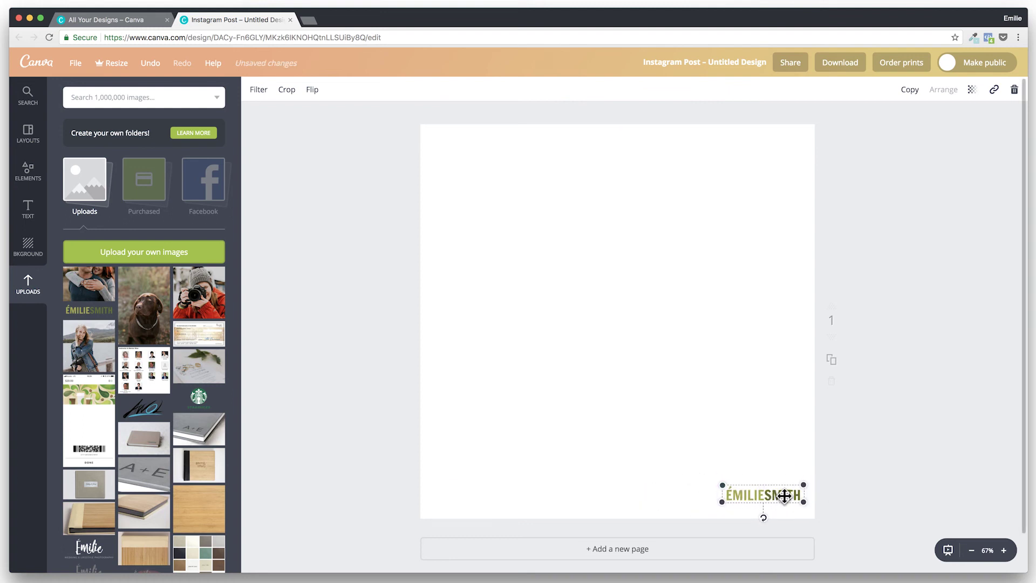
drag(742, 492, 498, 494)
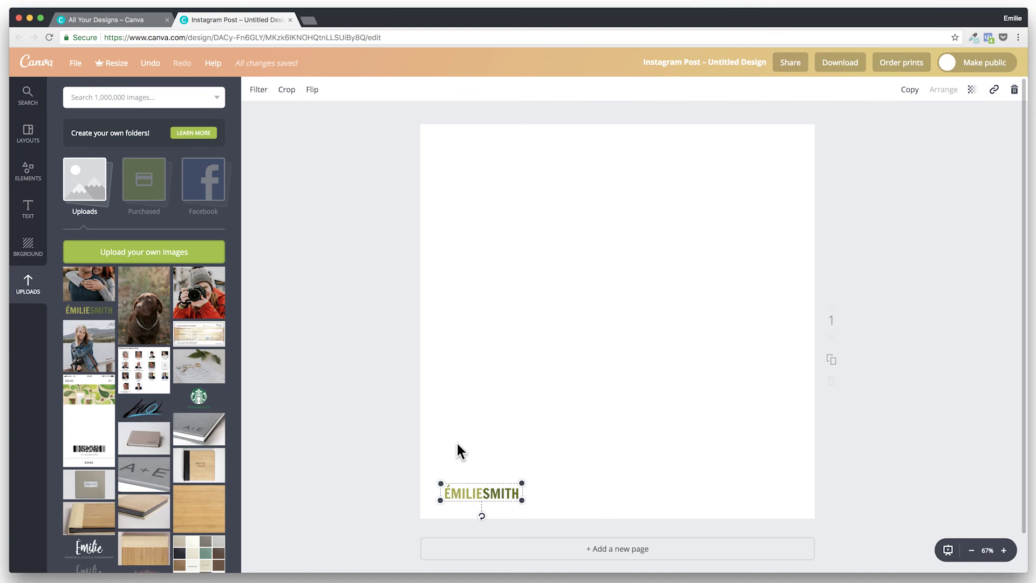
Nudge the logo slightly down and left within the canvas's lower-left corner and deselect it
key(Down)
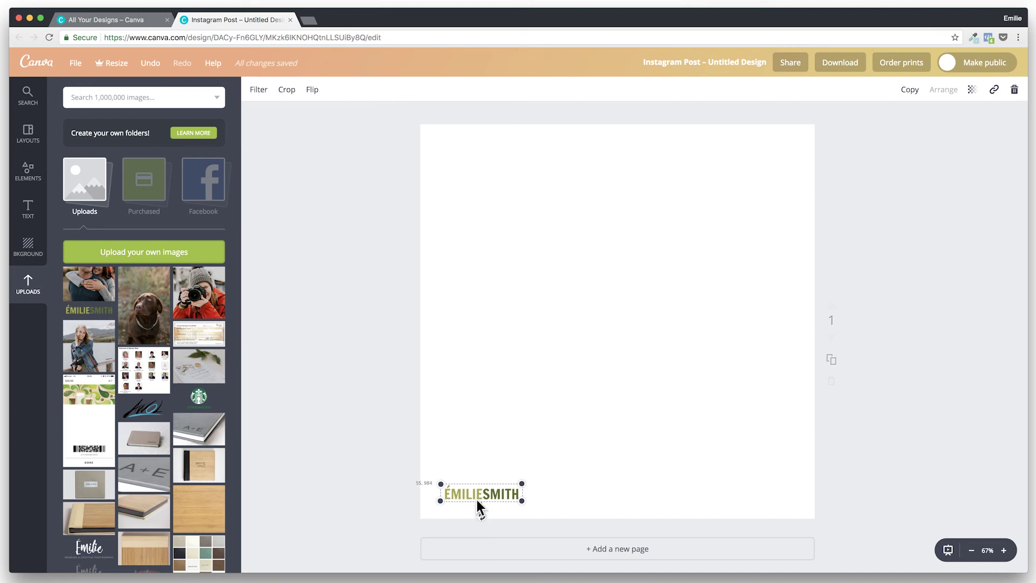
key(Left)
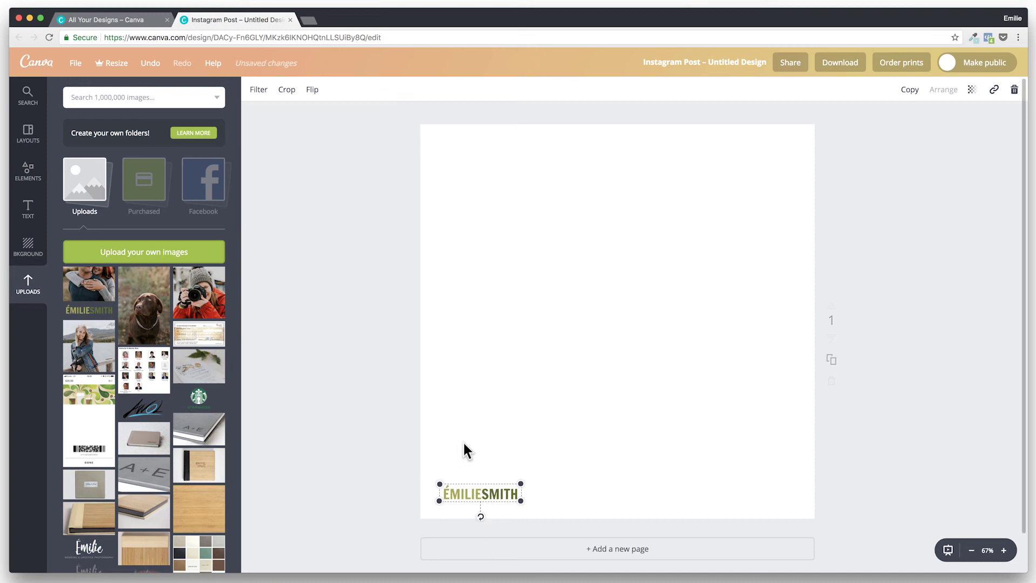
click(463, 443)
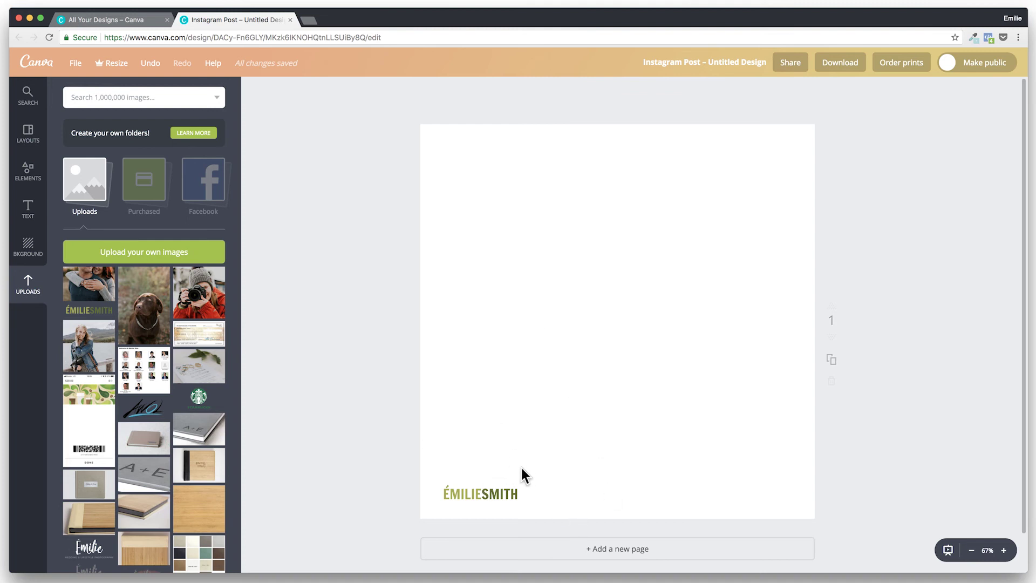
scroll(333, 370, down, 2)
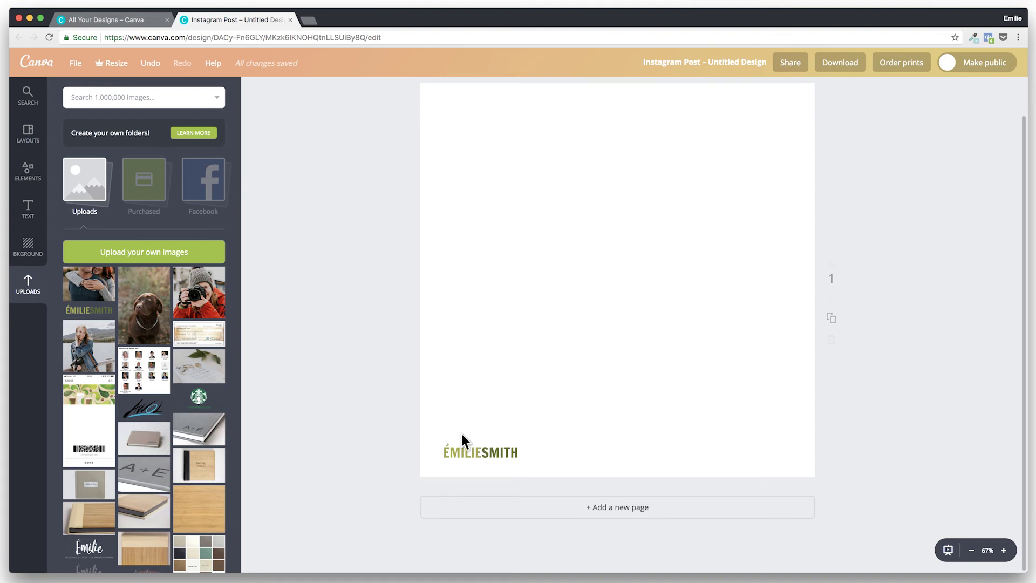
Add a second blank page to the Instagram post design
click(620, 510)
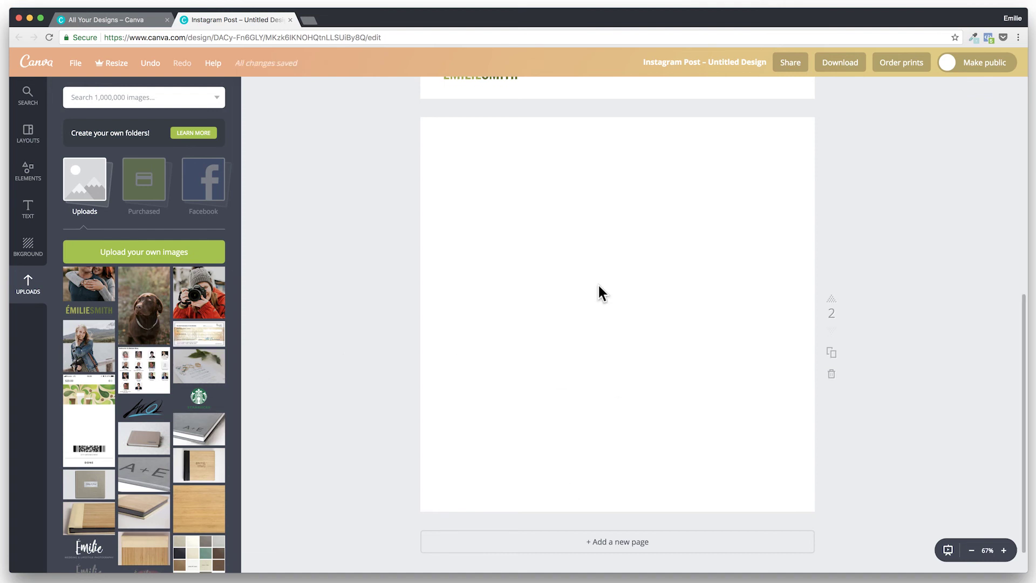
scroll(597, 283, up, 3)
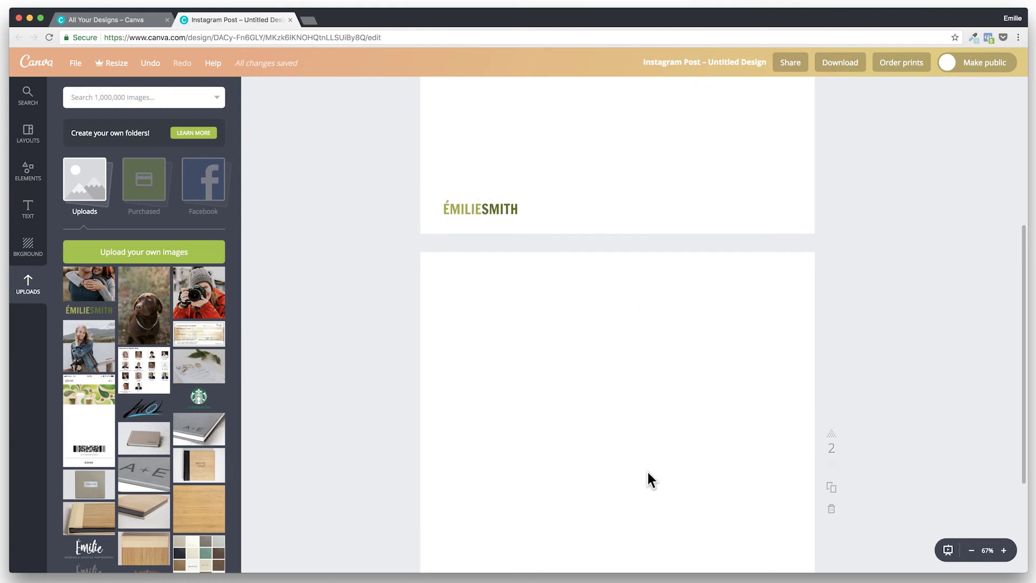
scroll(765, 380, down, 3)
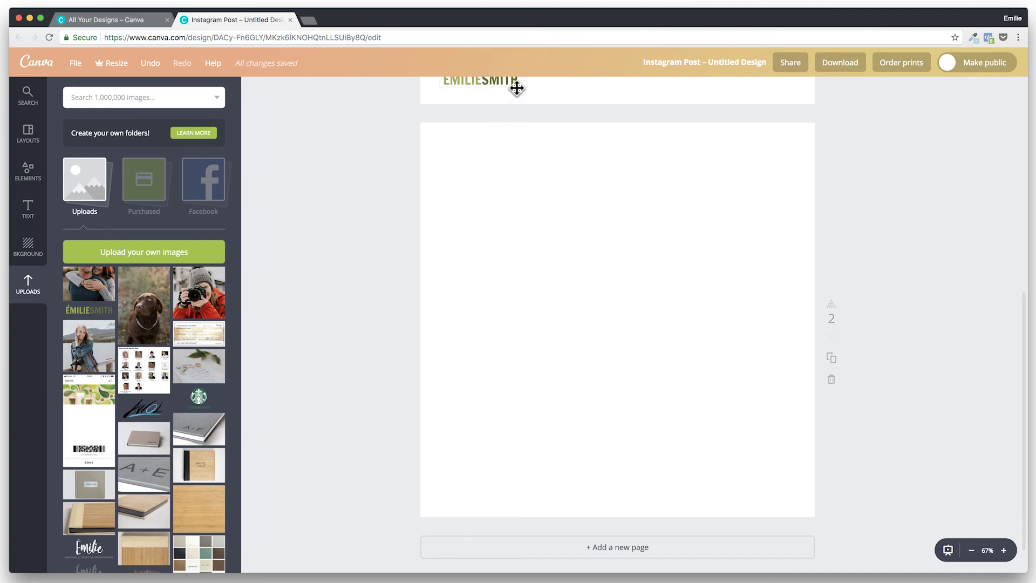
scroll(514, 399, up, 1)
scroll(515, 398, down, 2)
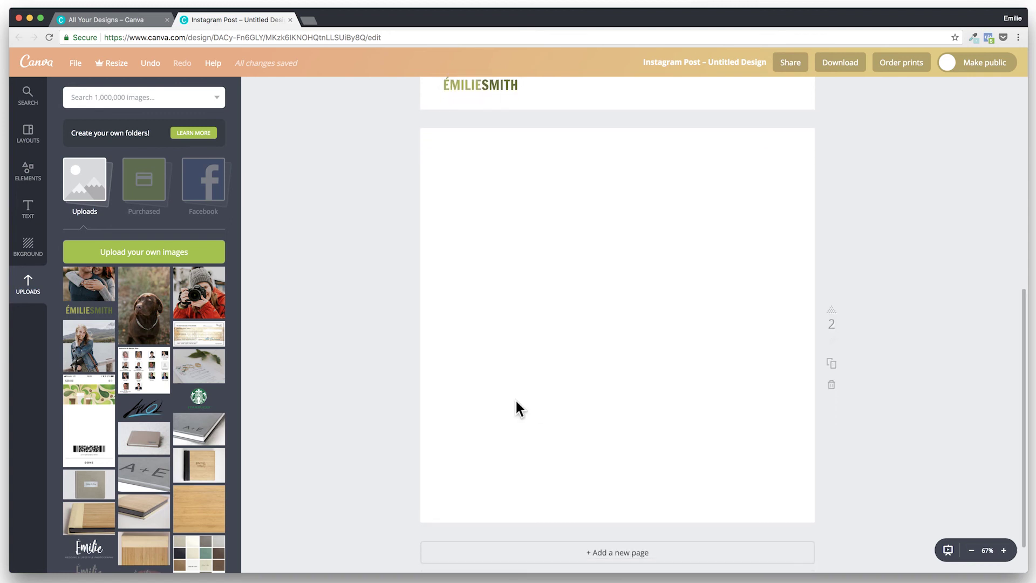
Add a body text line on the second page reading the copyright symbol, 2018 and the photographer's full name
click(37, 215)
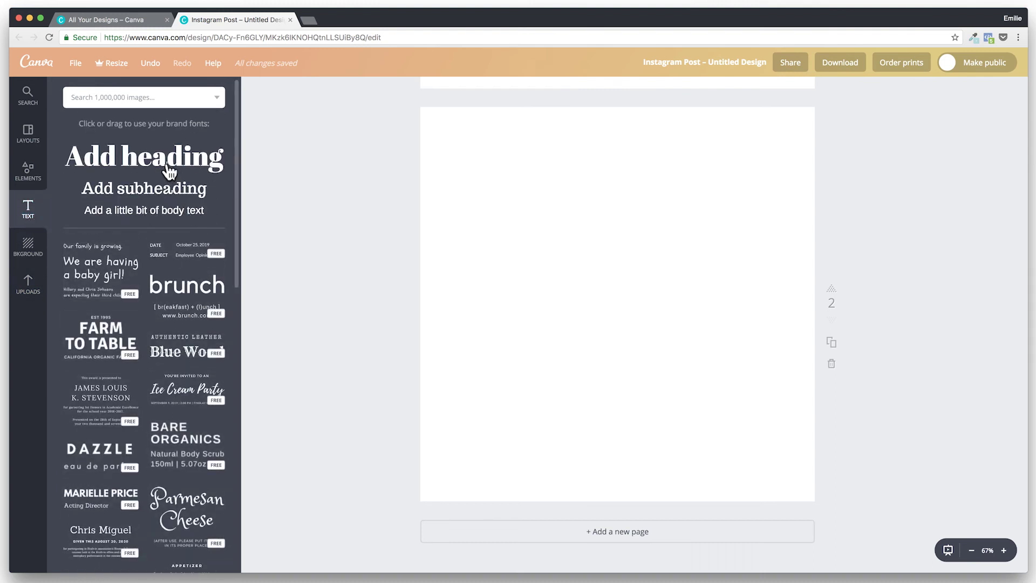
click(138, 214)
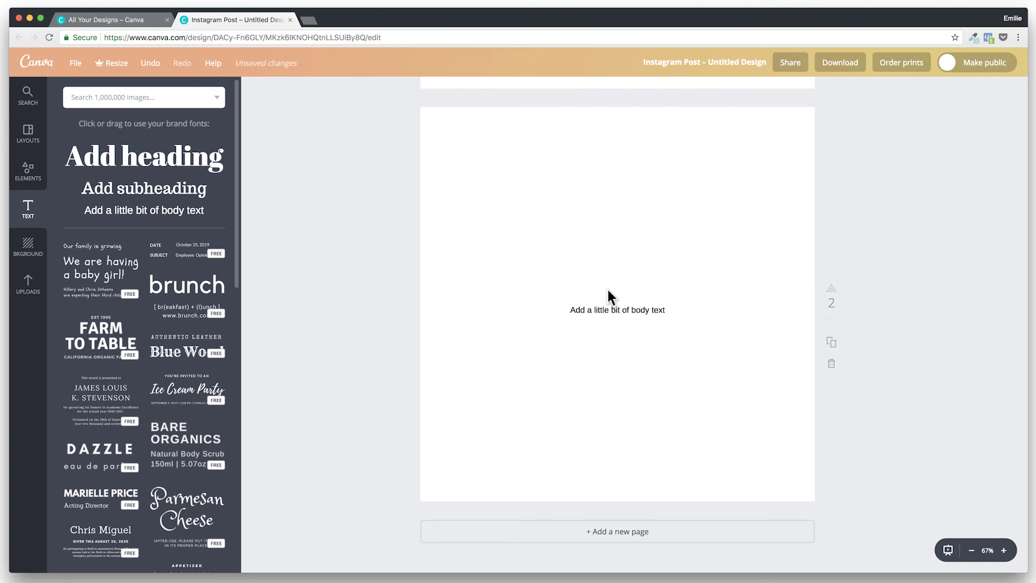
click(606, 313)
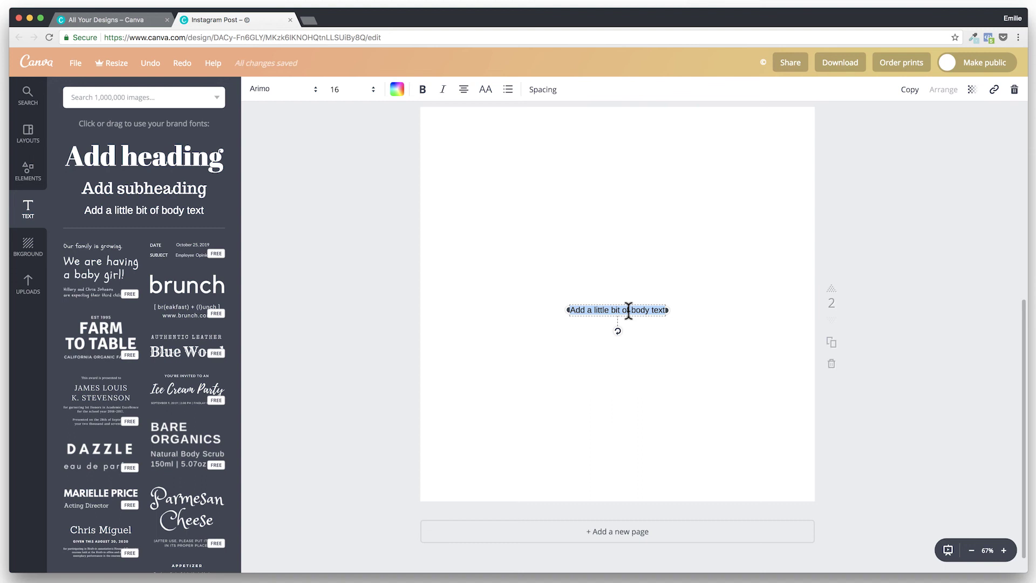
text(©)
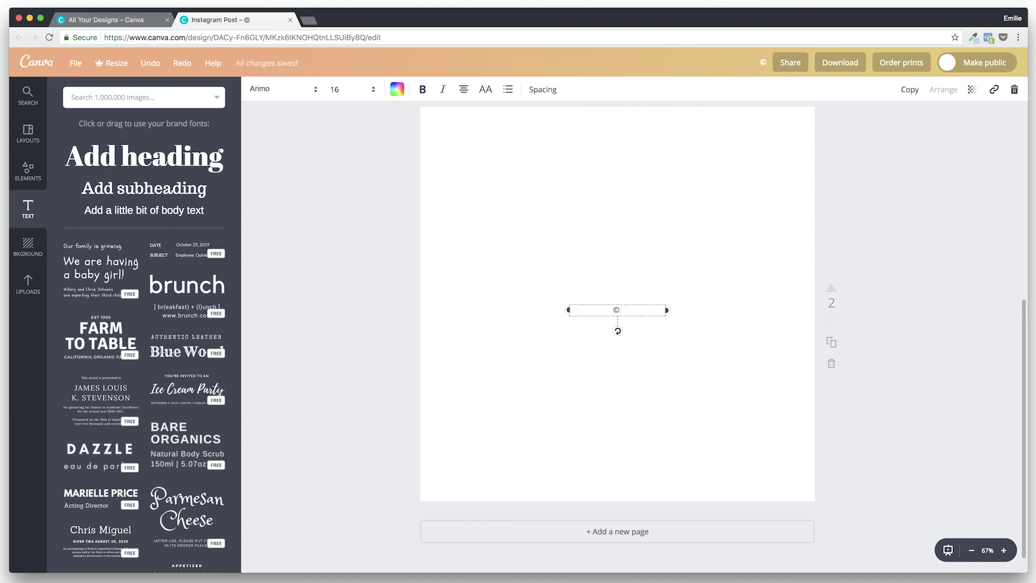
text( 2018 Émilie Smith)
Format the copyright text in Cooper Hewitt Heavy at size 21 and colour it white
click(313, 93)
scroll(345, 292, down, 5)
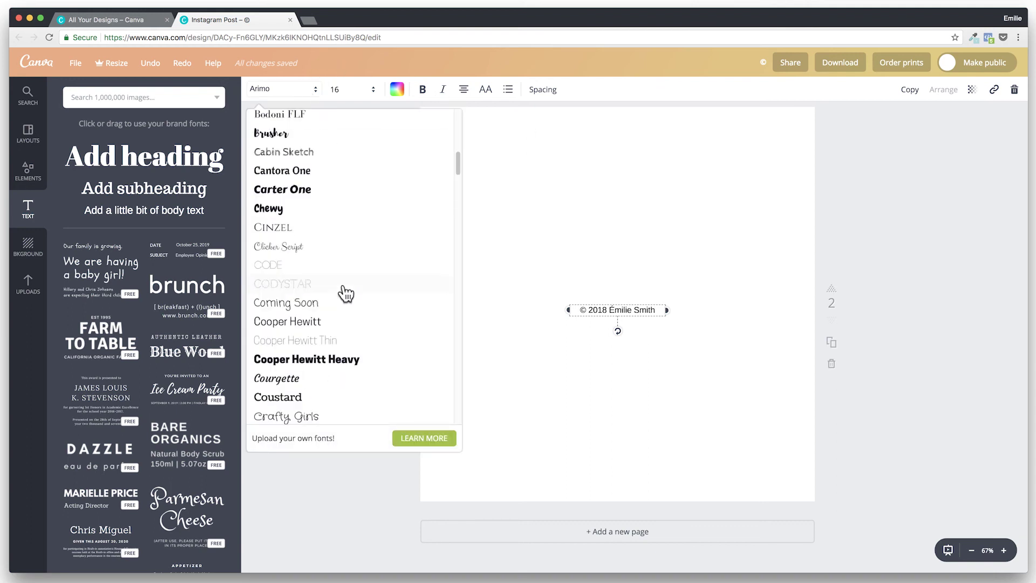
click(306, 367)
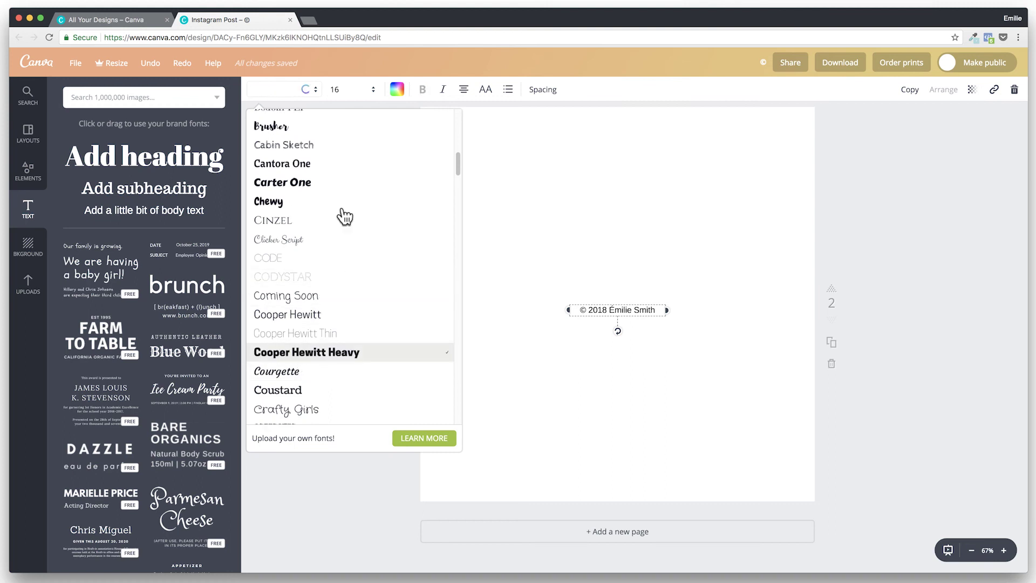
click(364, 96)
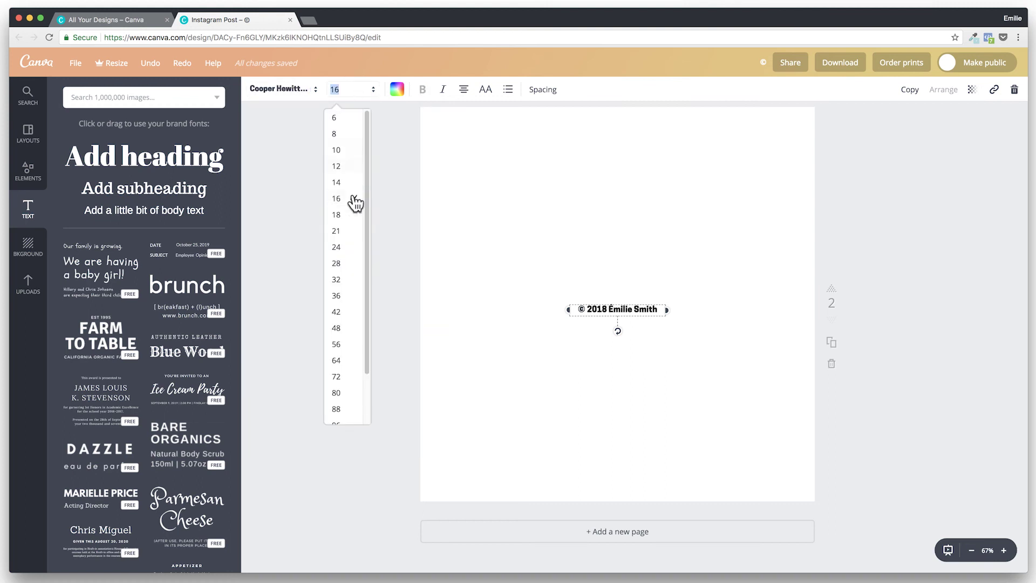
click(351, 236)
click(402, 90)
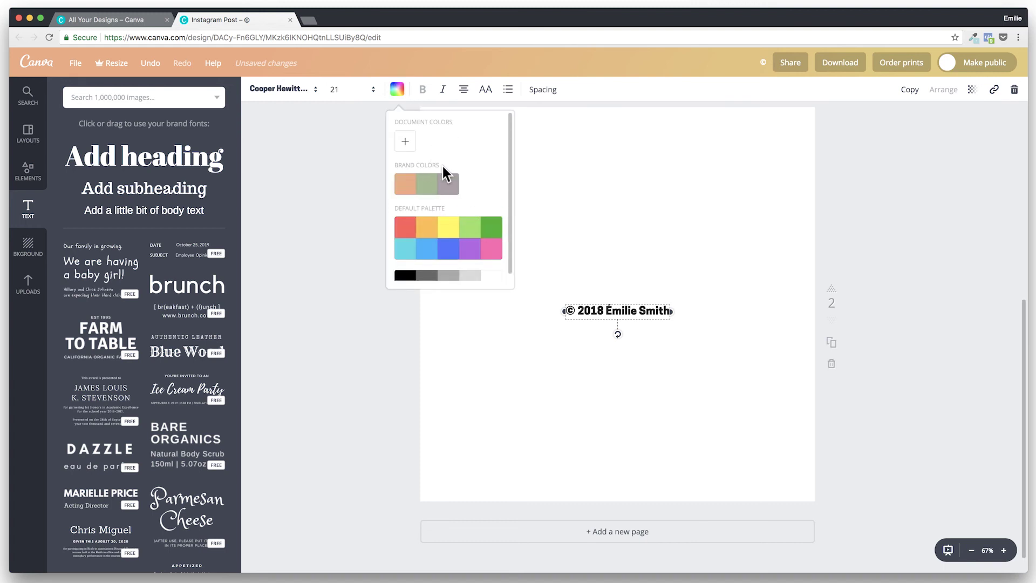
click(493, 276)
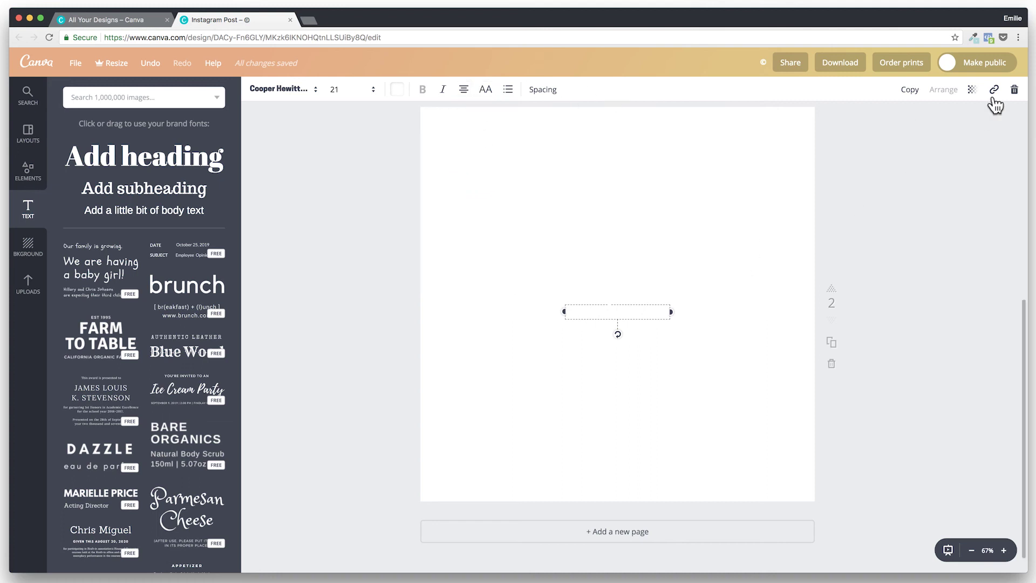
Keep the copyright text's transparency at 100 and move it to the second page's lower-left corner
click(974, 92)
mouse_move(952, 122)
mouse_down()
mouse_move(957, 129)
mouse_move(910, 130)
mouse_move(967, 128)
mouse_up()
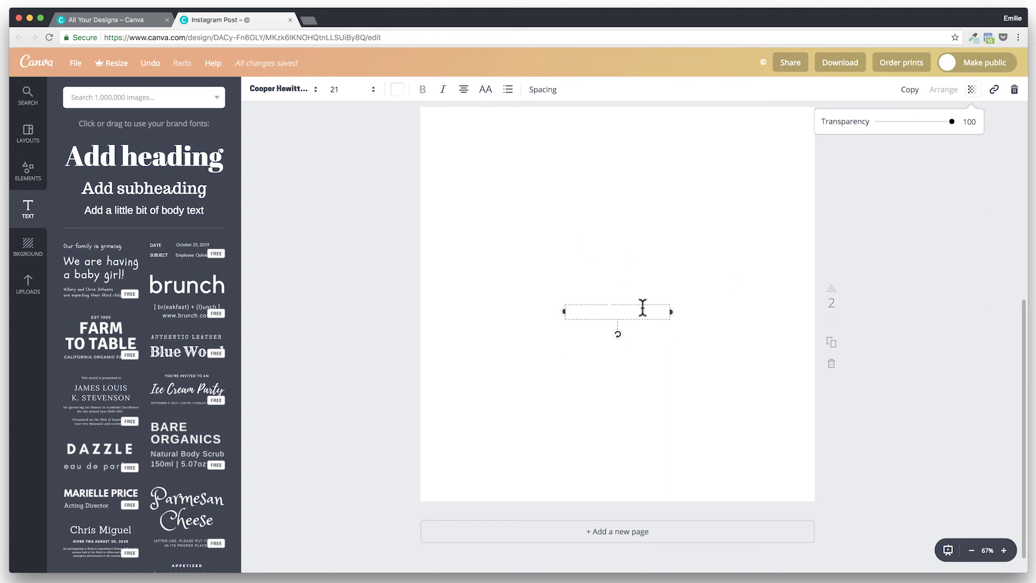
drag(955, 126, 967, 122)
click(930, 179)
drag(614, 324, 485, 488)
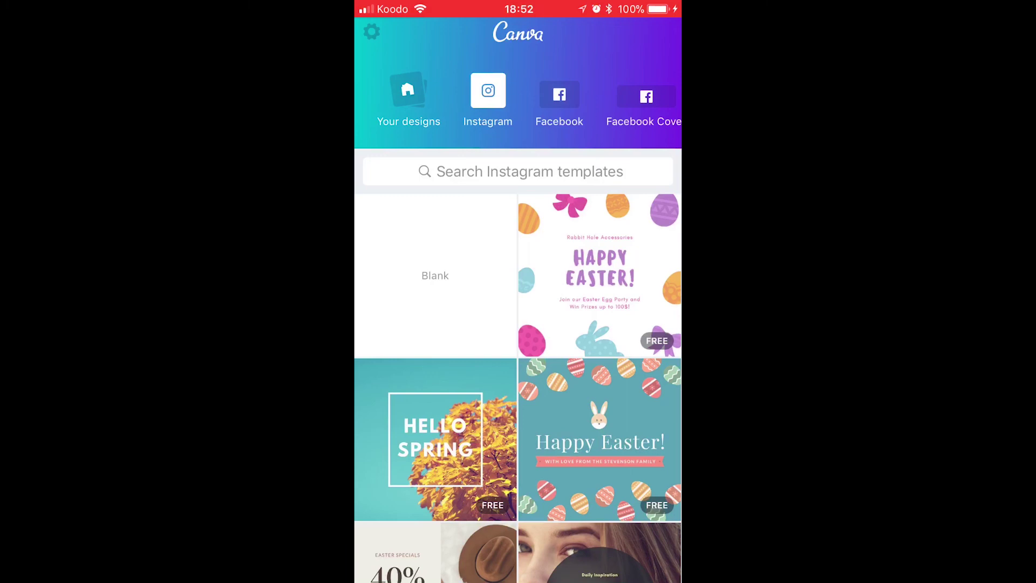
Switch to the Canva mobile app, open the new two-page © design and view both of its pages
click(409, 94)
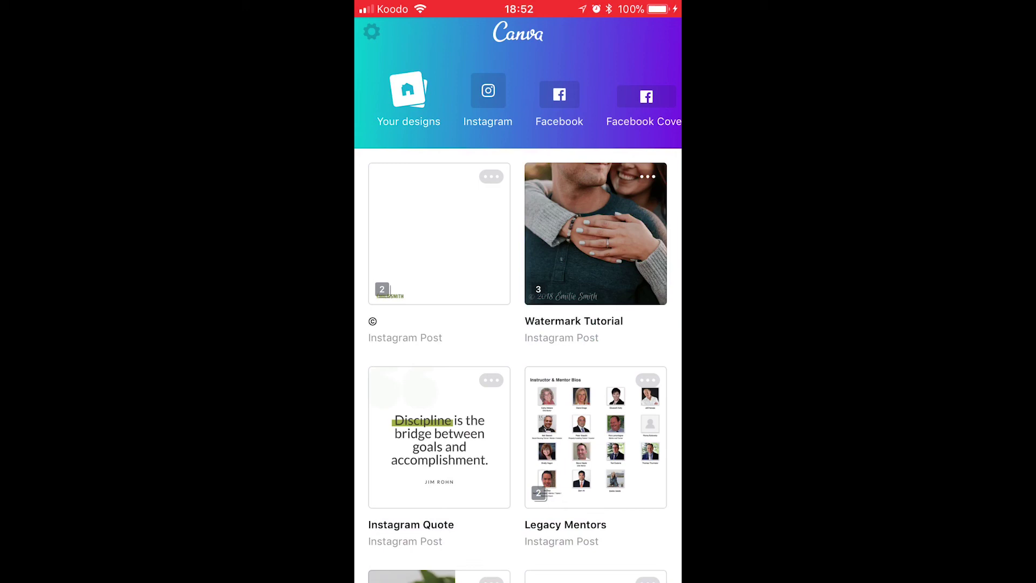
click(439, 233)
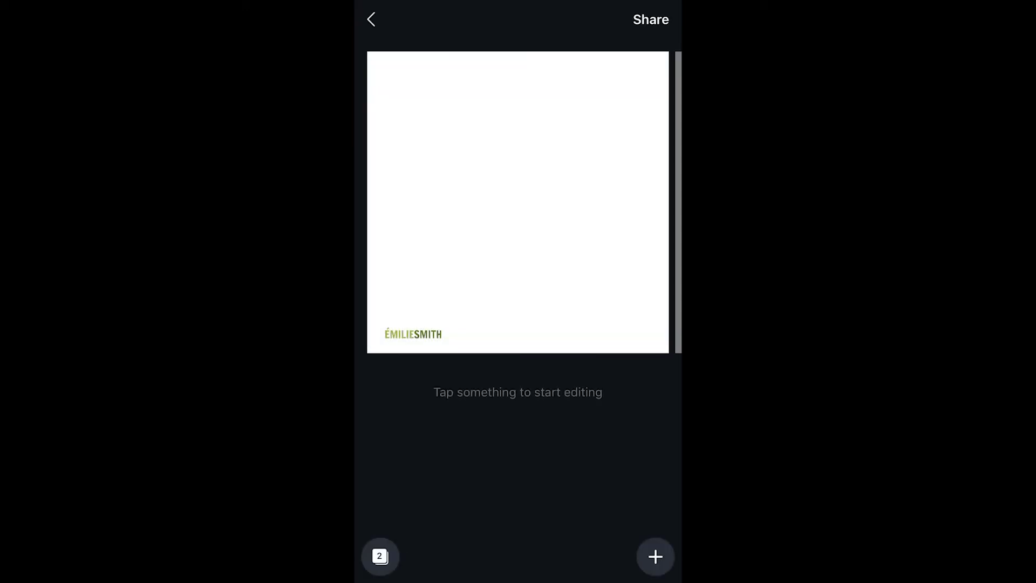
drag(593, 203, 432, 202)
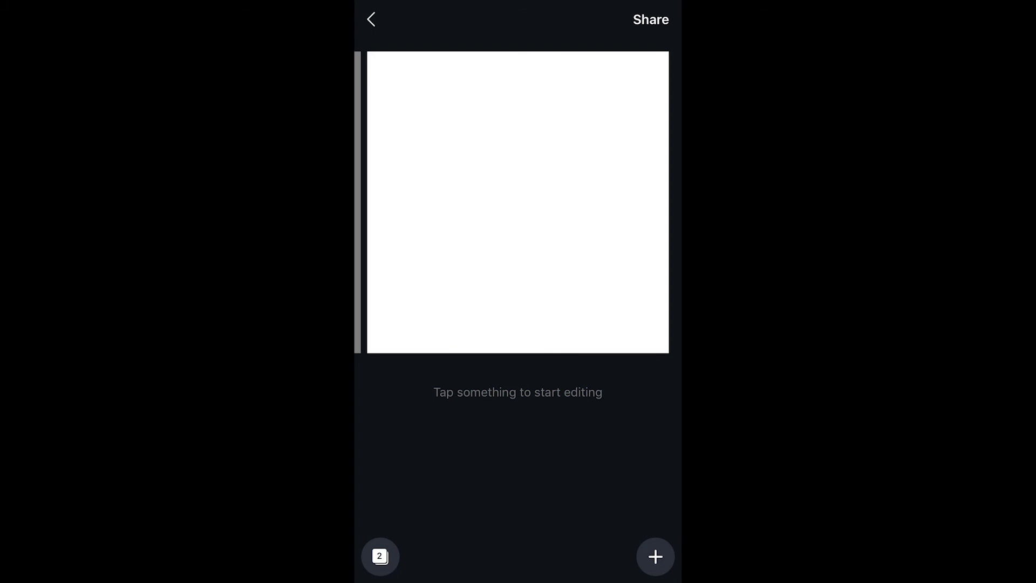
drag(431, 203, 593, 202)
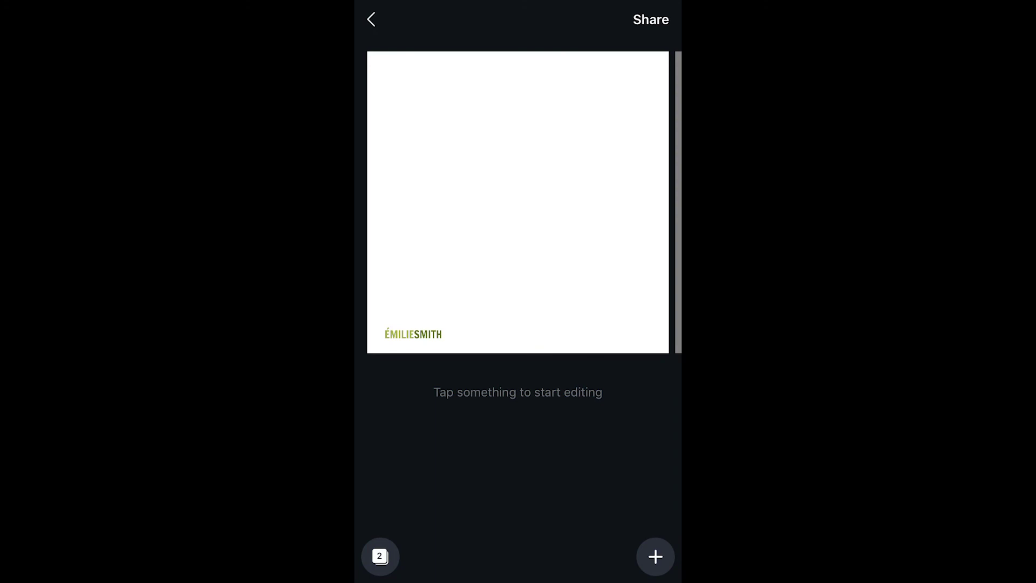
Fill the first page's background with the camera roll photo of the couple dancing in the tall grass
click(518, 202)
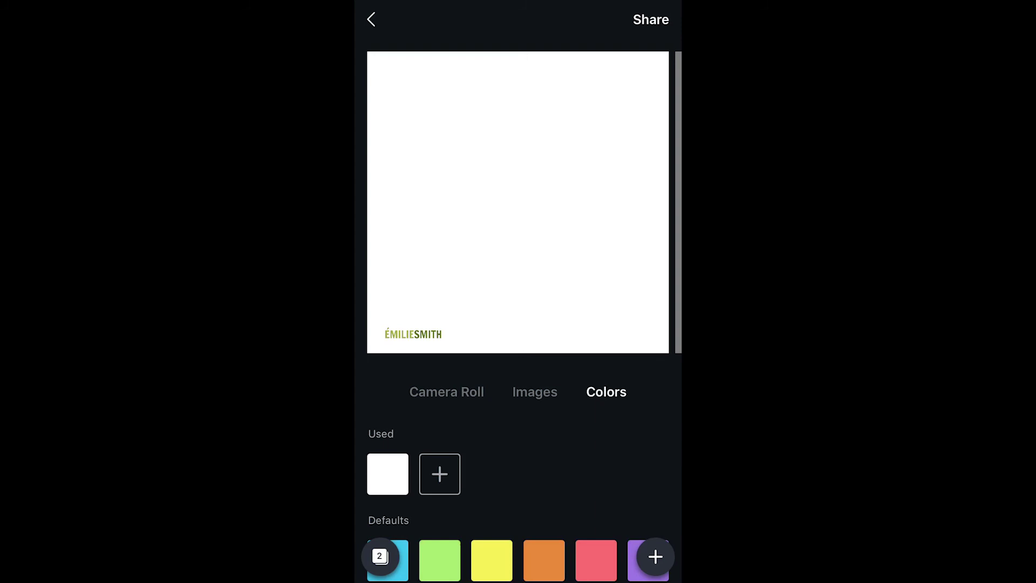
click(446, 392)
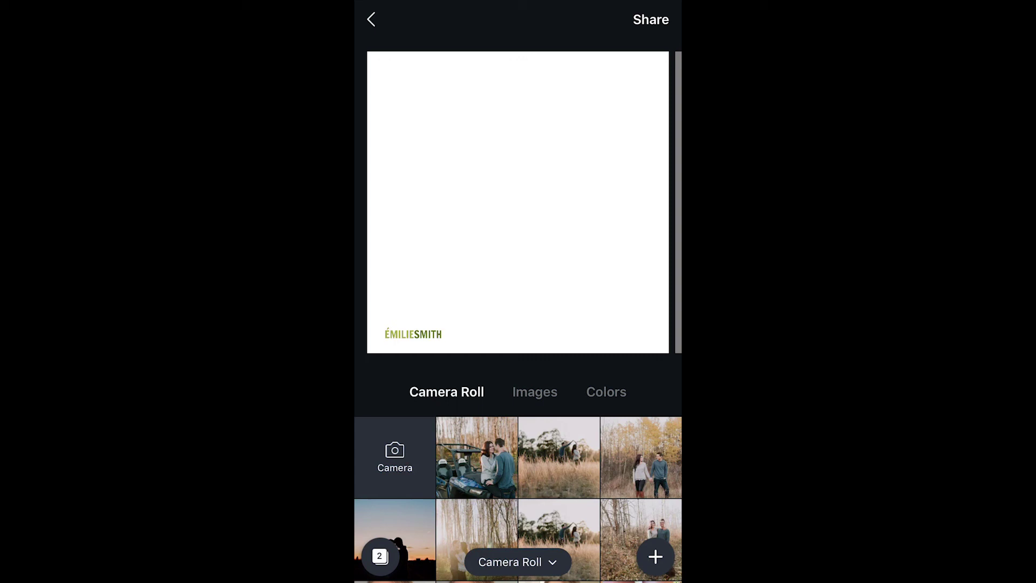
click(558, 457)
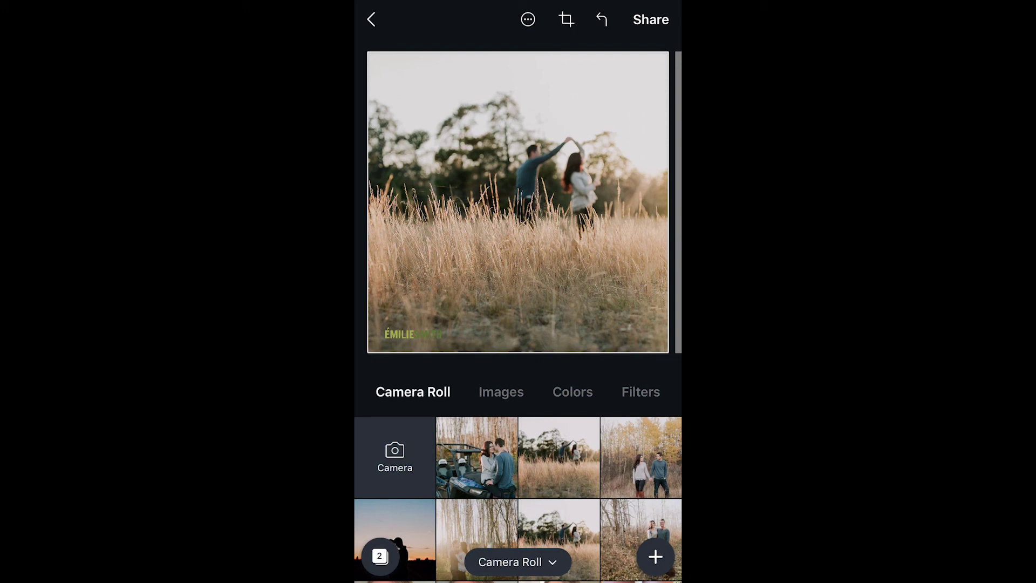
Move the green logo from the dark grass to the light sky in the photo's upper-left corner, keeping its opacity at 100
click(412, 334)
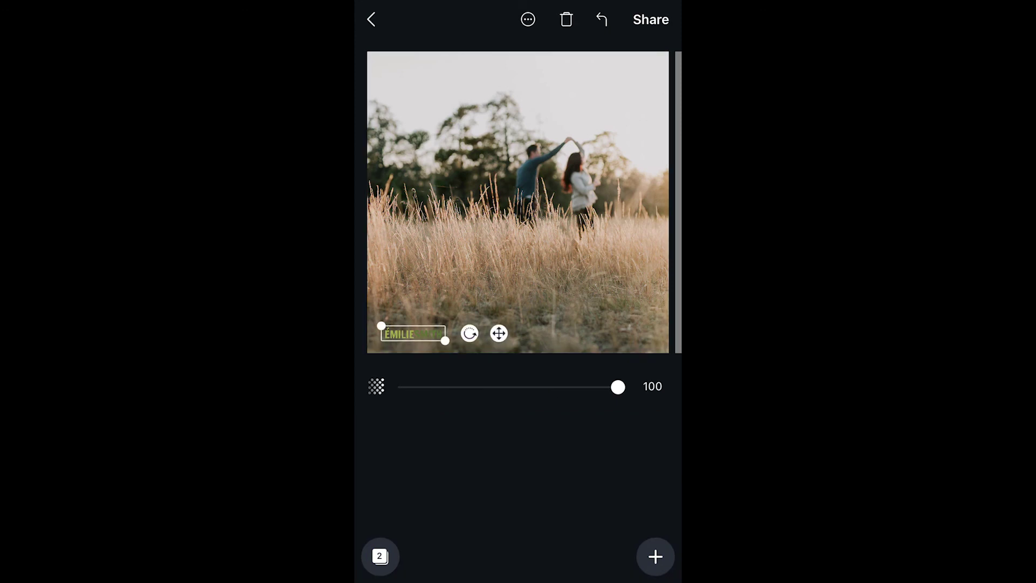
mouse_move(618, 387)
mouse_down()
mouse_move(484, 387)
mouse_move(618, 387)
mouse_up()
drag(498, 333, 468, 68)
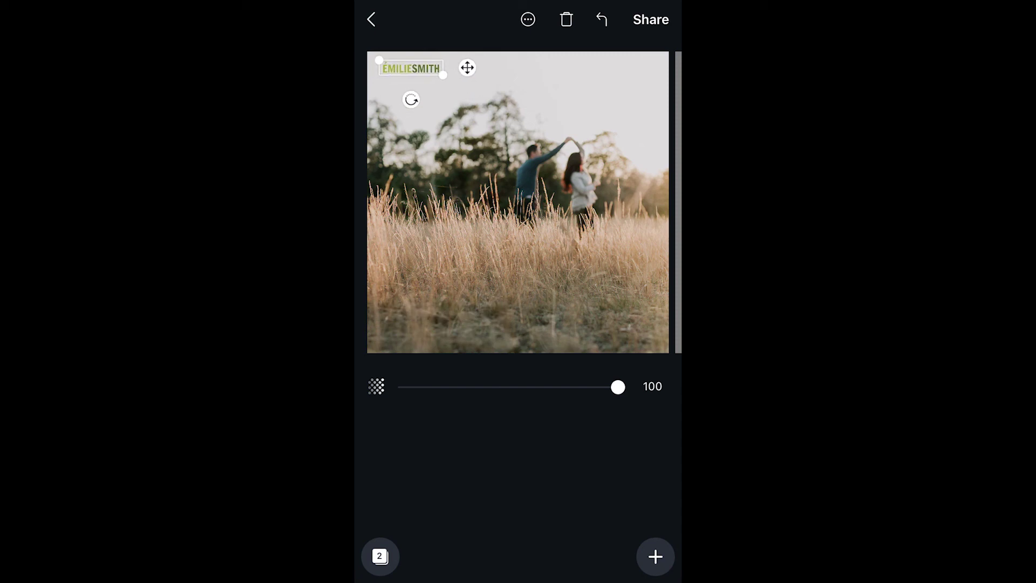
Fill the second page's background with the camera roll photo of the couple silhouetted at sunset
click(518, 215)
drag(594, 216, 556, 216)
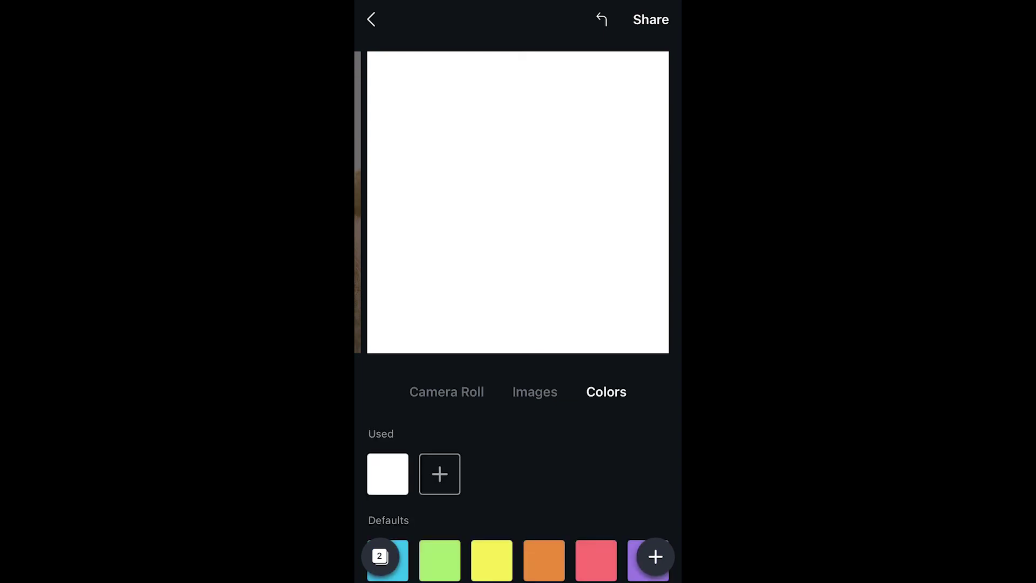
click(447, 392)
scroll(518, 498, down, 2)
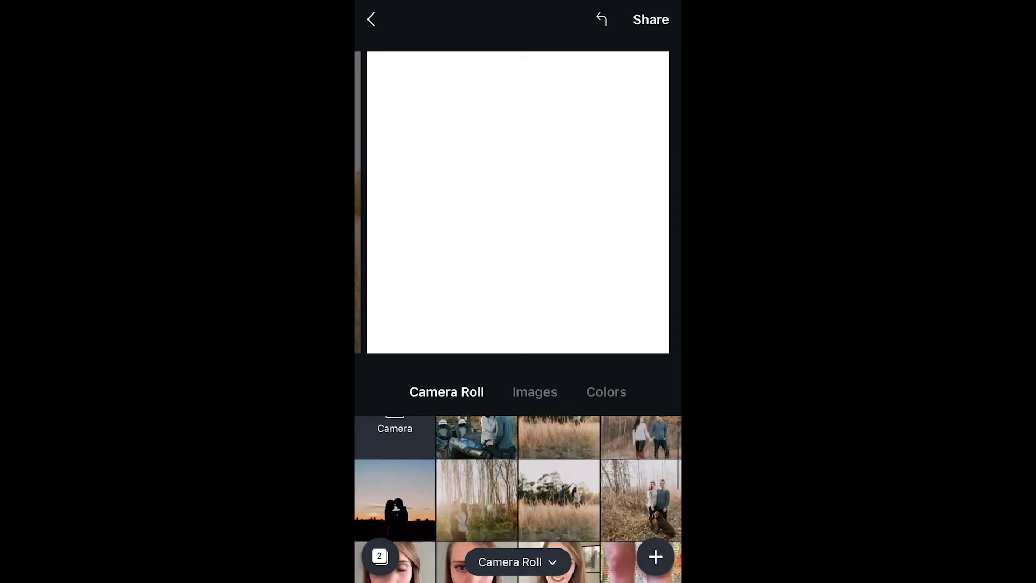
click(395, 513)
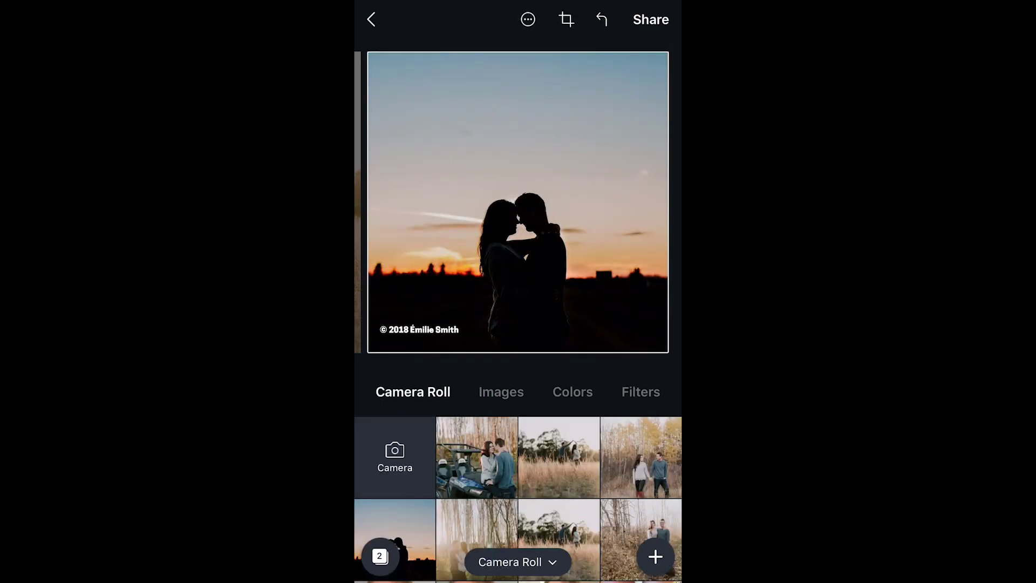
Lower the white copyright text's opacity to 61 and try italics on it
click(419, 330)
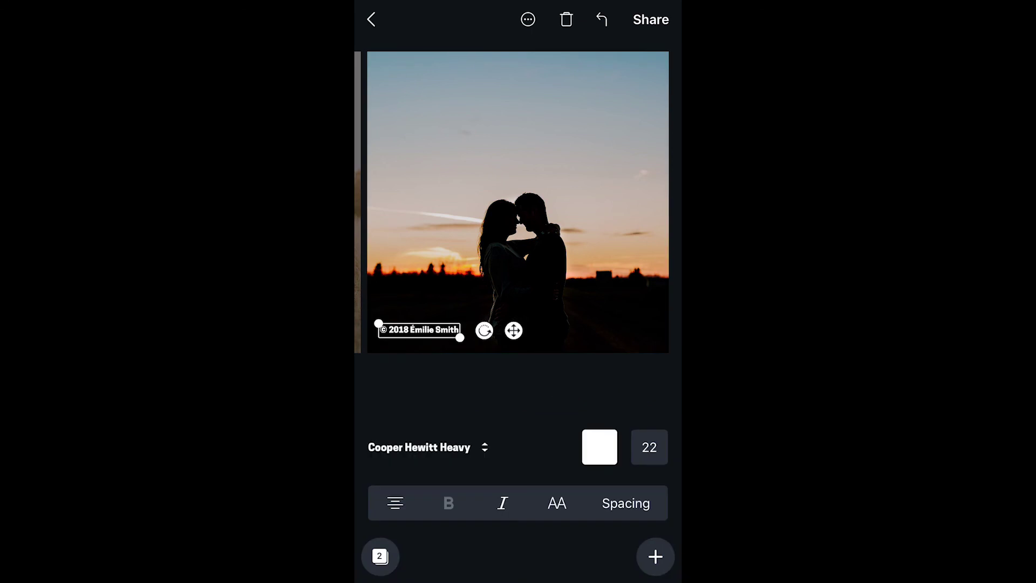
click(600, 447)
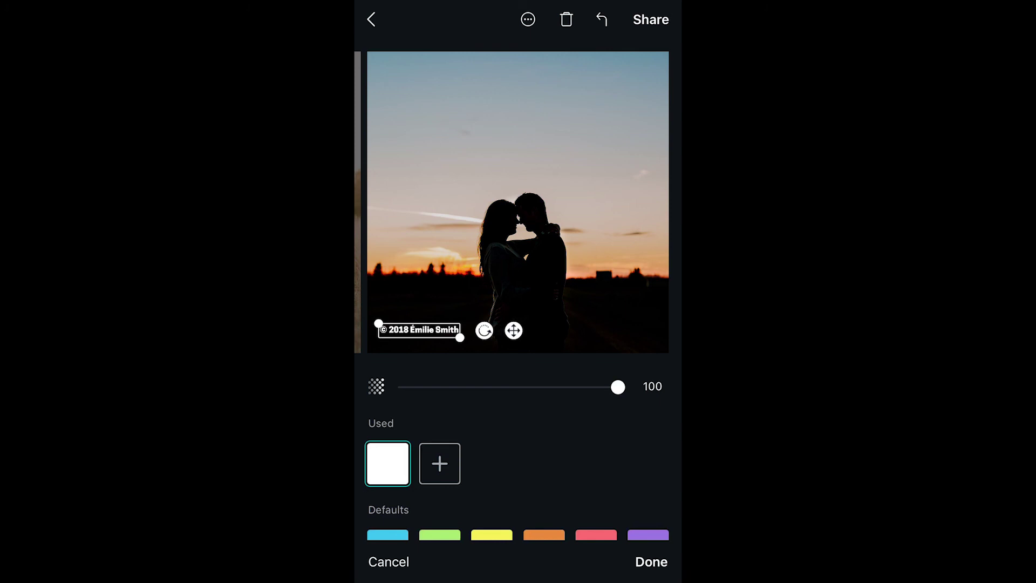
drag(618, 387, 533, 387)
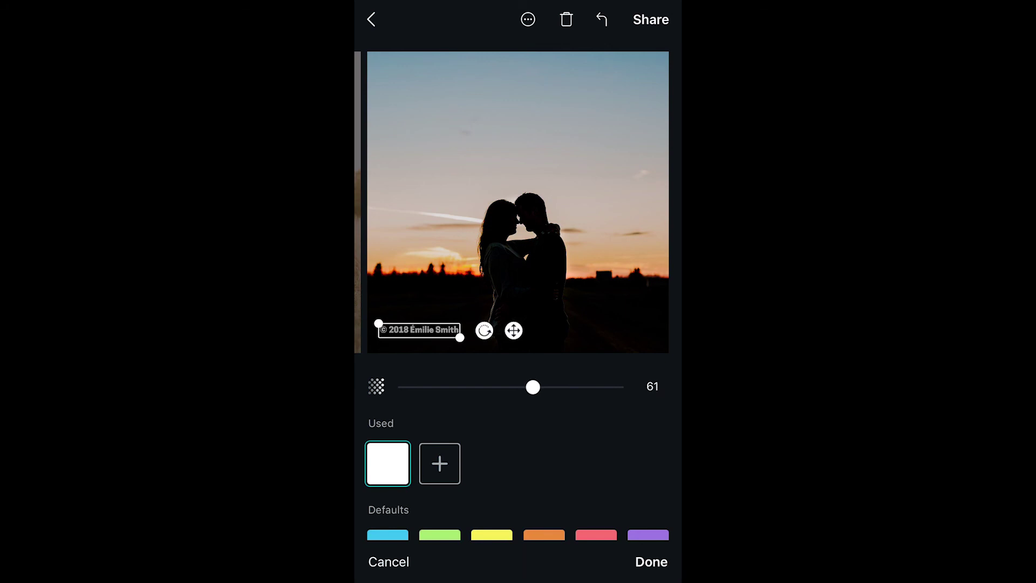
scroll(517, 459, down, 3)
scroll(517, 459, up, 3)
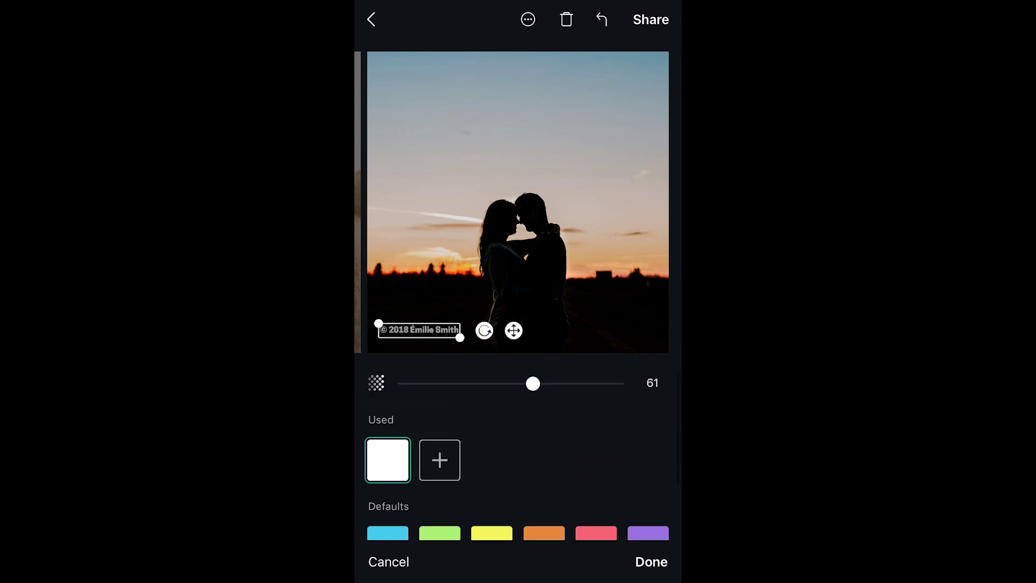
click(652, 562)
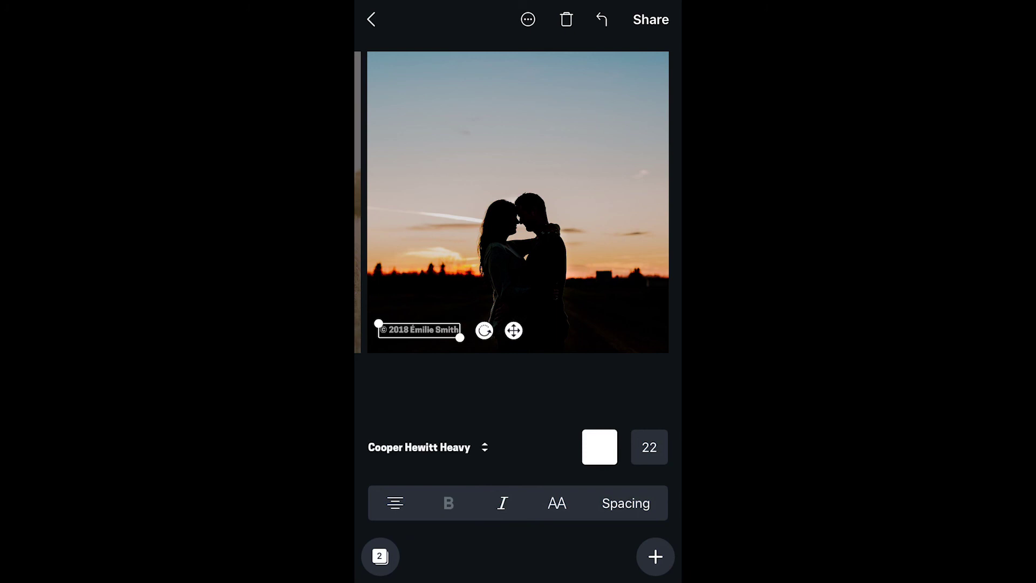
click(502, 503)
click(502, 503)
Replace the second page's sunset background with the photo of the couple holding hands in front of yellow autumn trees
click(518, 162)
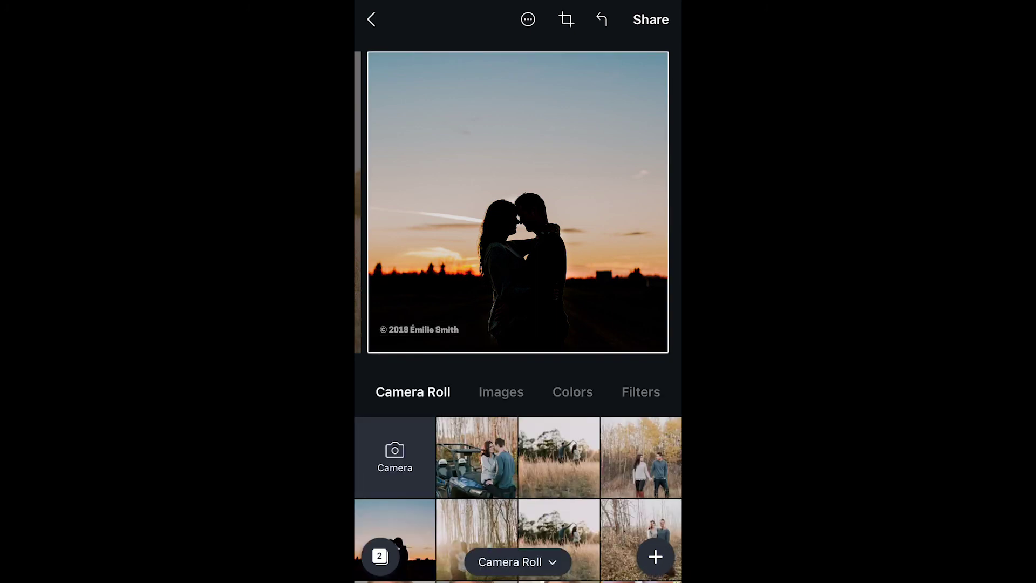
click(395, 539)
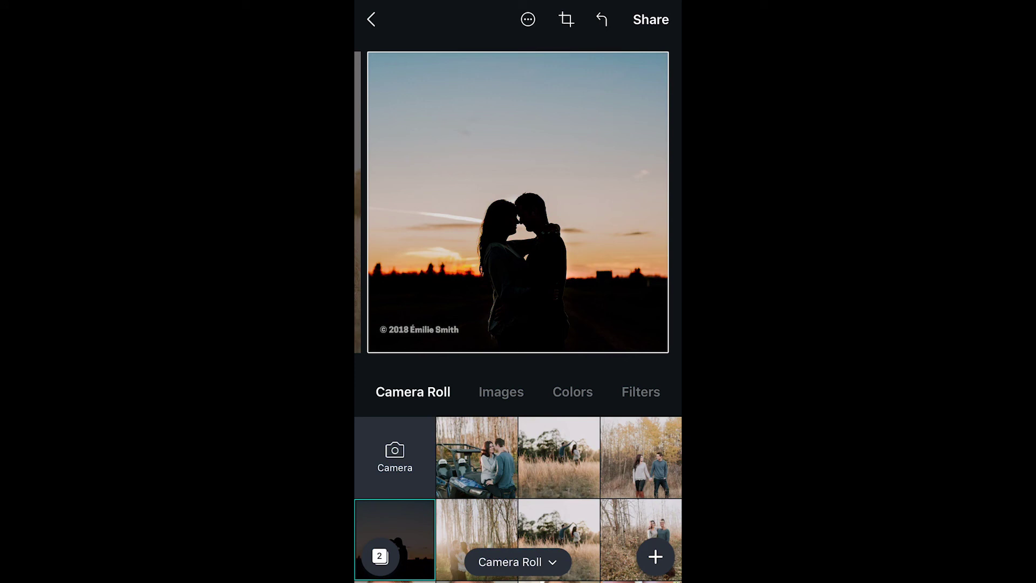
click(641, 457)
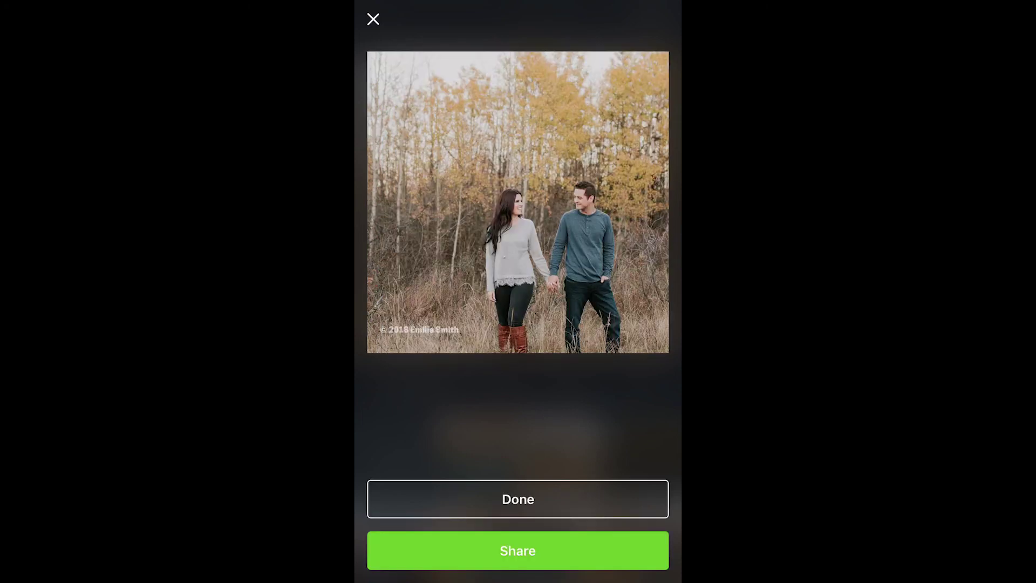
Start sharing the finished watermarked image and look through the available destination apps
click(517, 550)
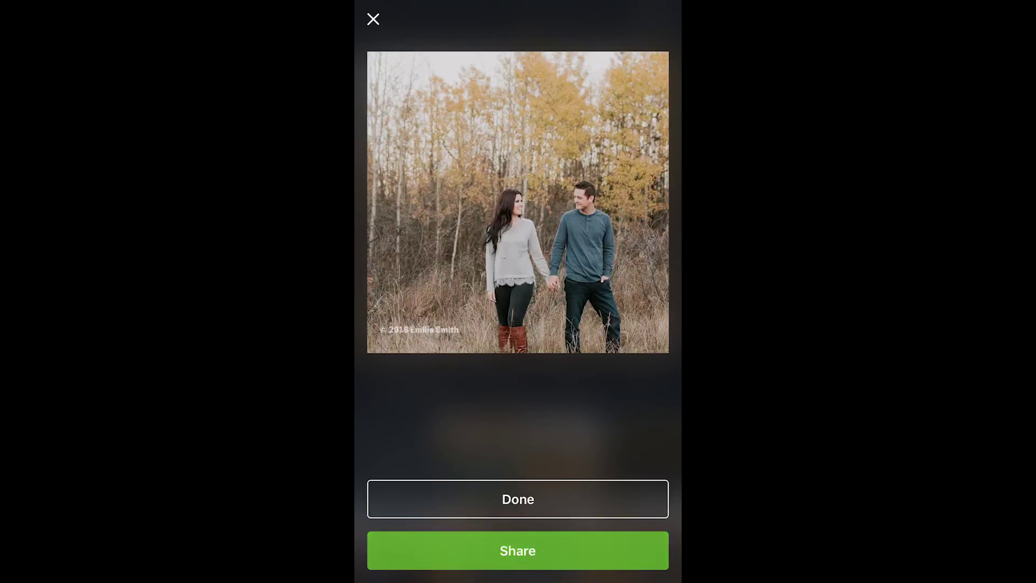
drag(620, 346, 389, 347)
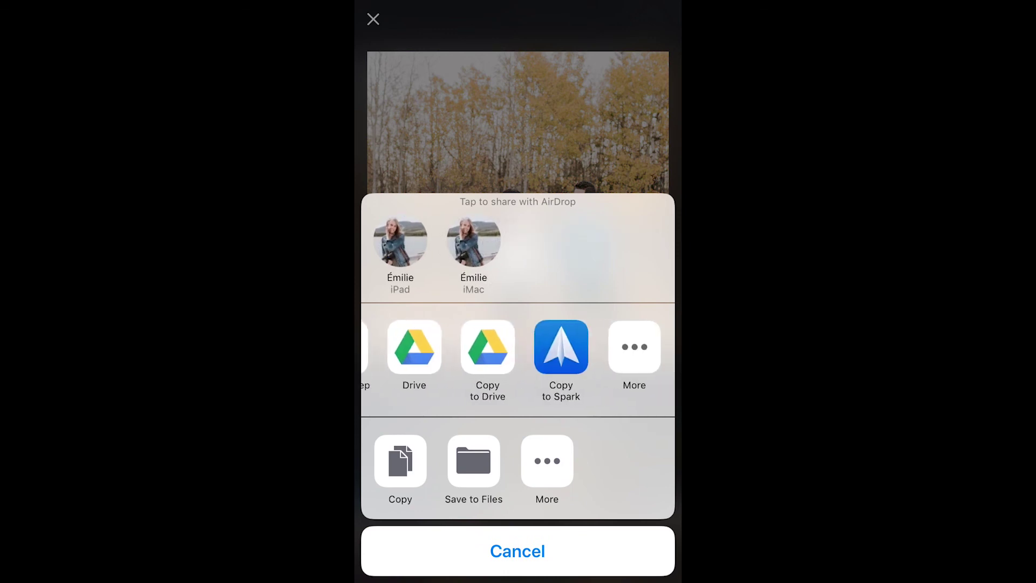